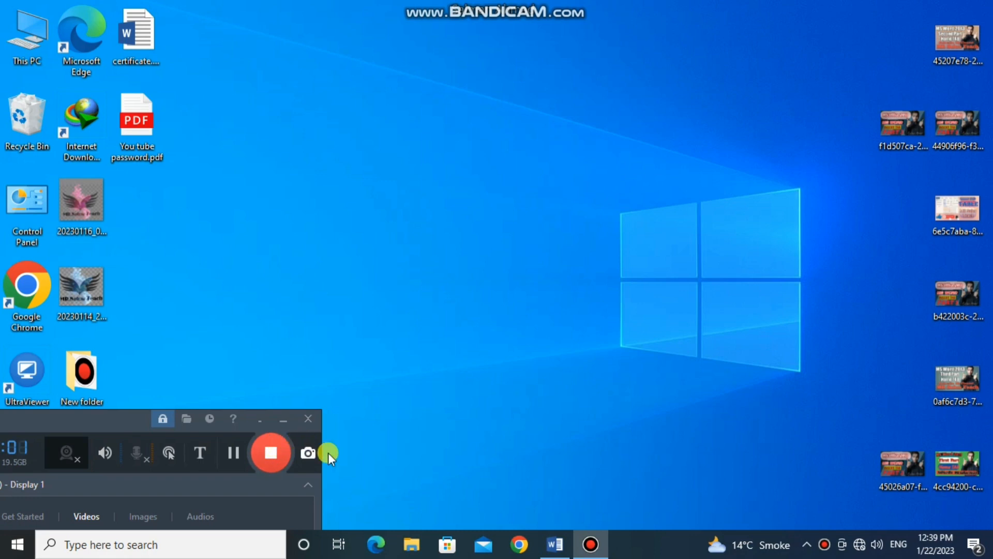
- Switch to the Word document containing the student table and bring up the table layout tools
left_click(559, 544)
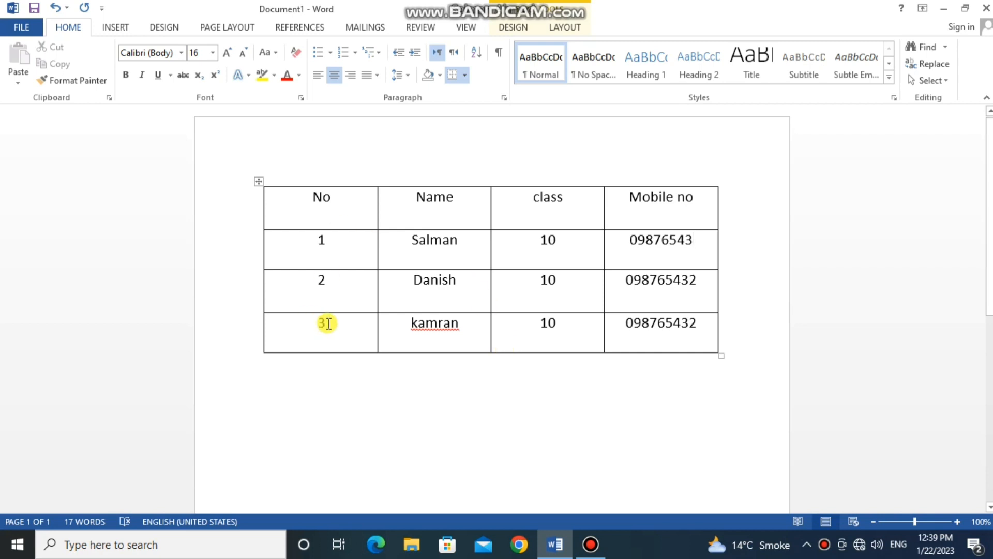
left_click(116, 27)
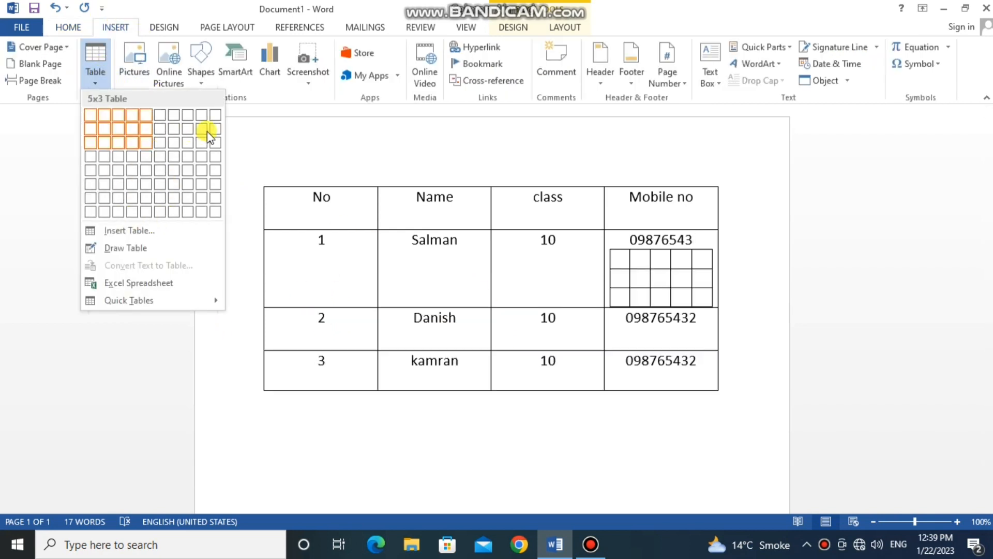
left_click(261, 144)
left_click(514, 27)
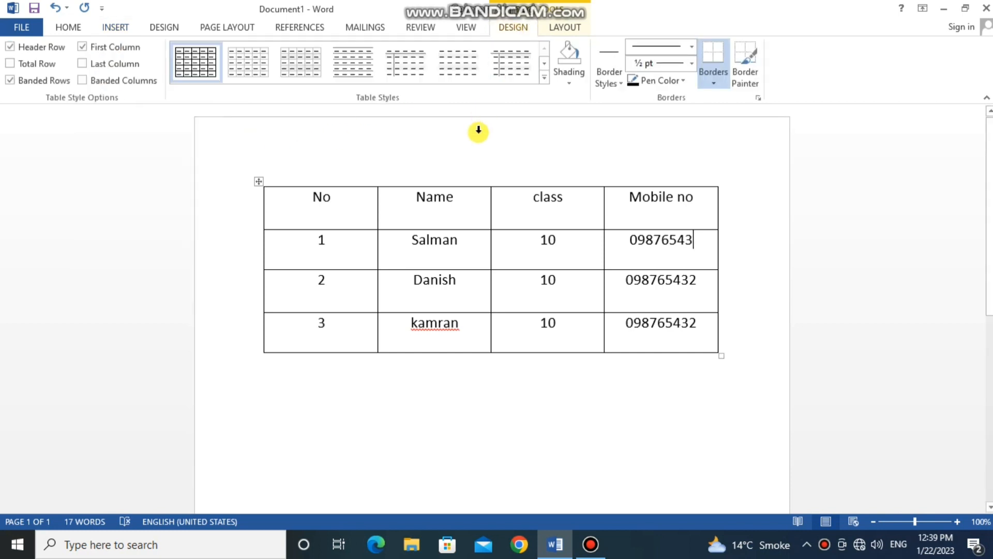
left_click(570, 23)
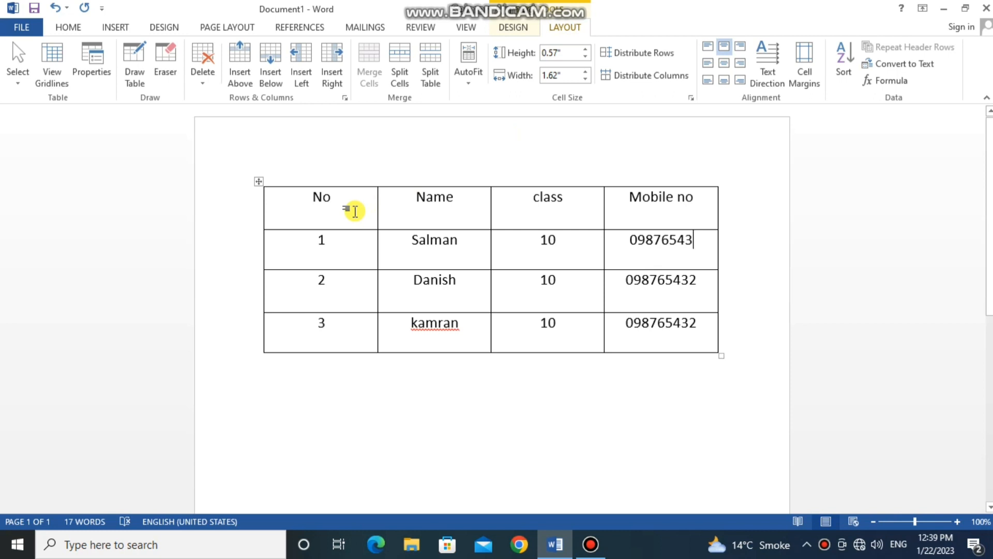
- Select only the Name header cell of the table
left_click(24, 83)
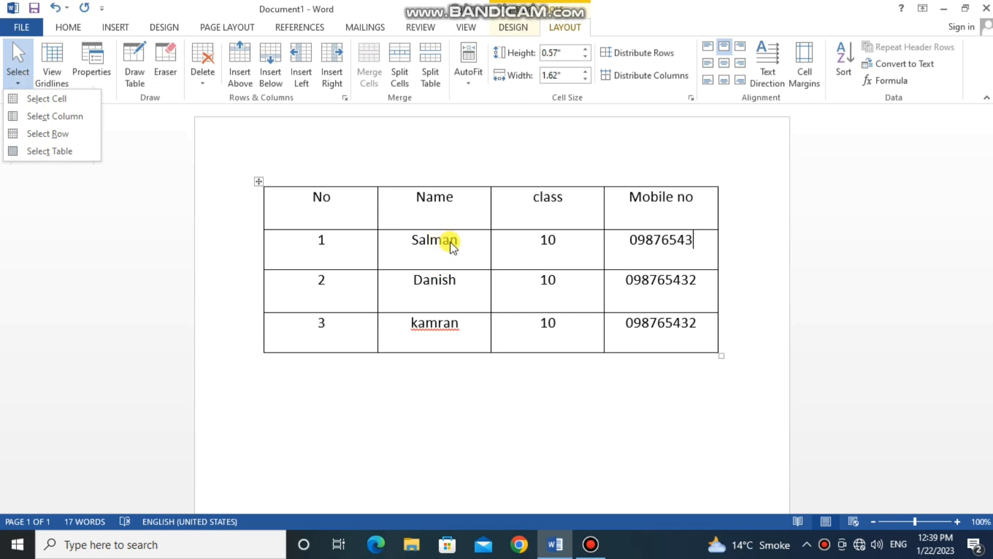
left_click(456, 205)
left_click(456, 205)
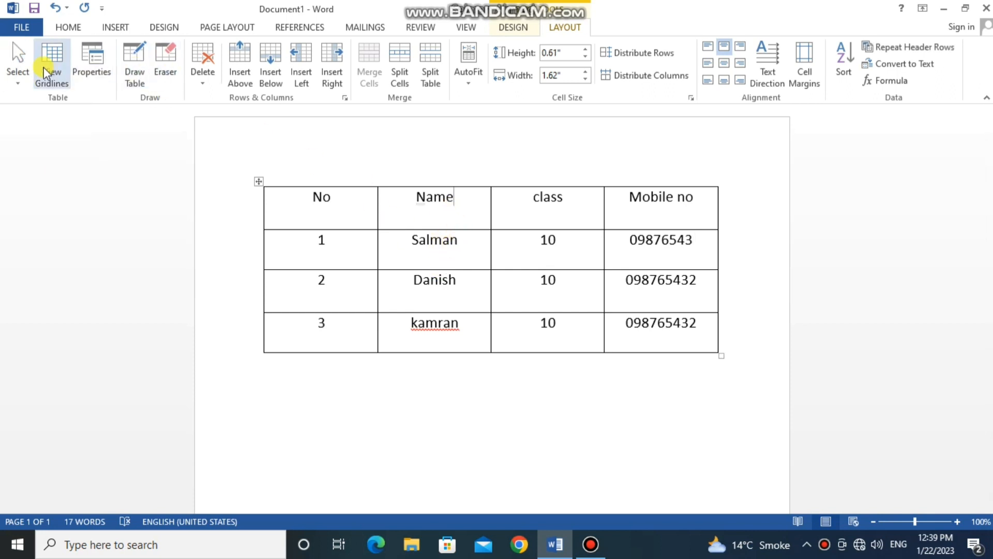
left_click(18, 77)
left_click(46, 98)
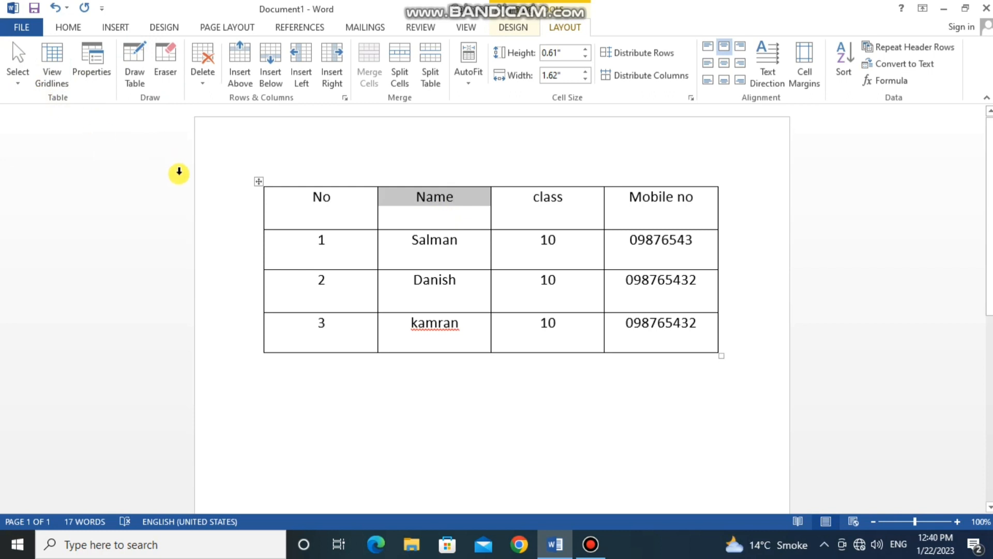
- Select the entire No column of the table
left_click(324, 219)
left_click(340, 214)
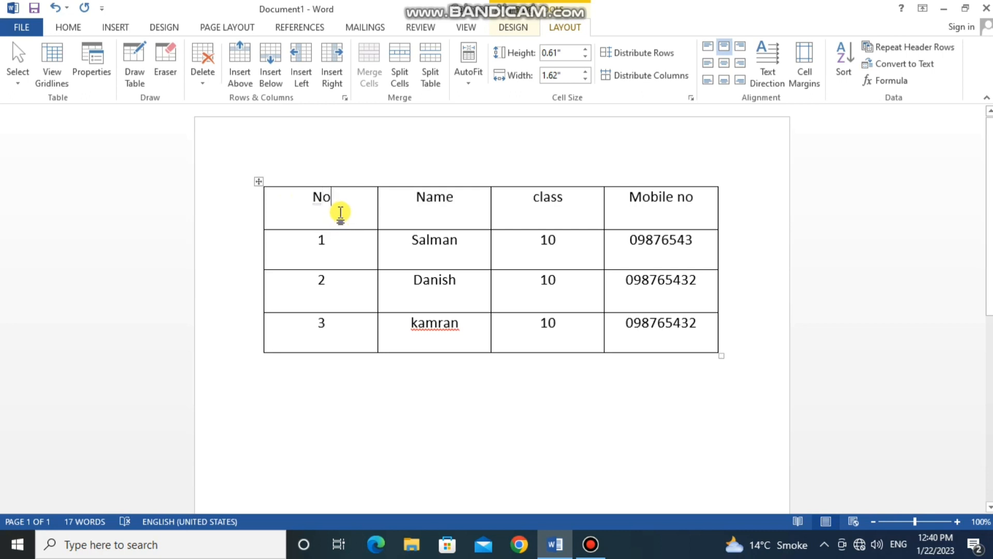
left_click(18, 72)
left_click(41, 115)
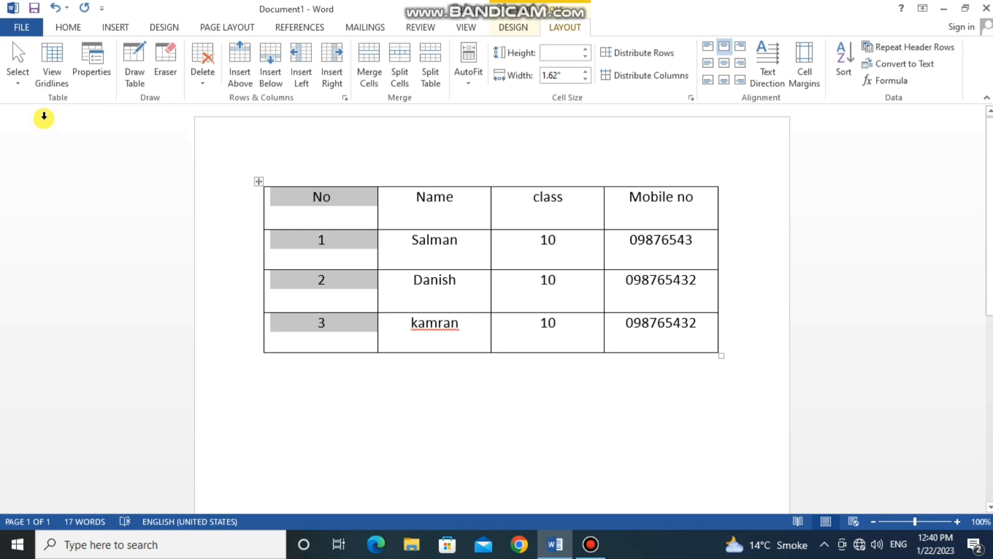
- Select the entire table row numbered 1, directly below the header row
left_click(350, 213)
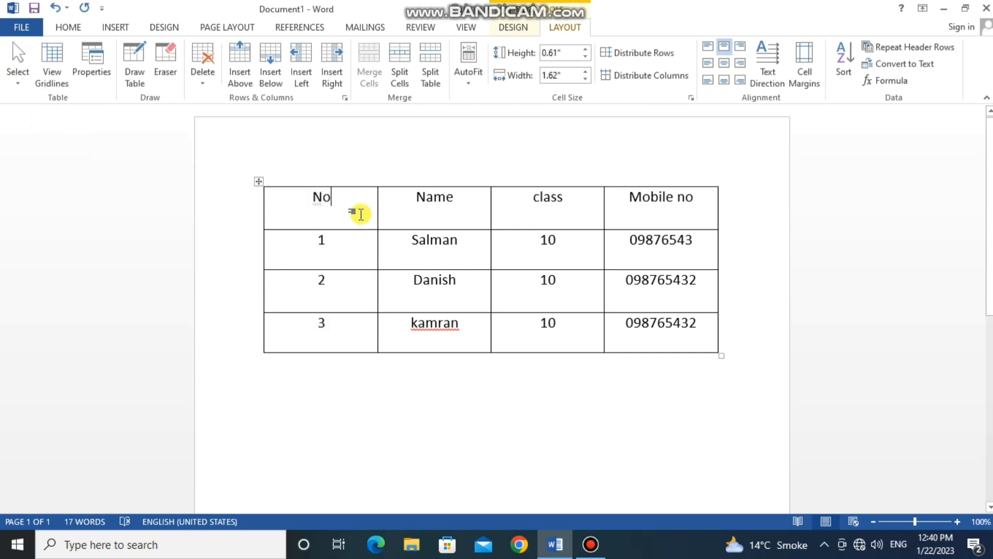
left_click(327, 237)
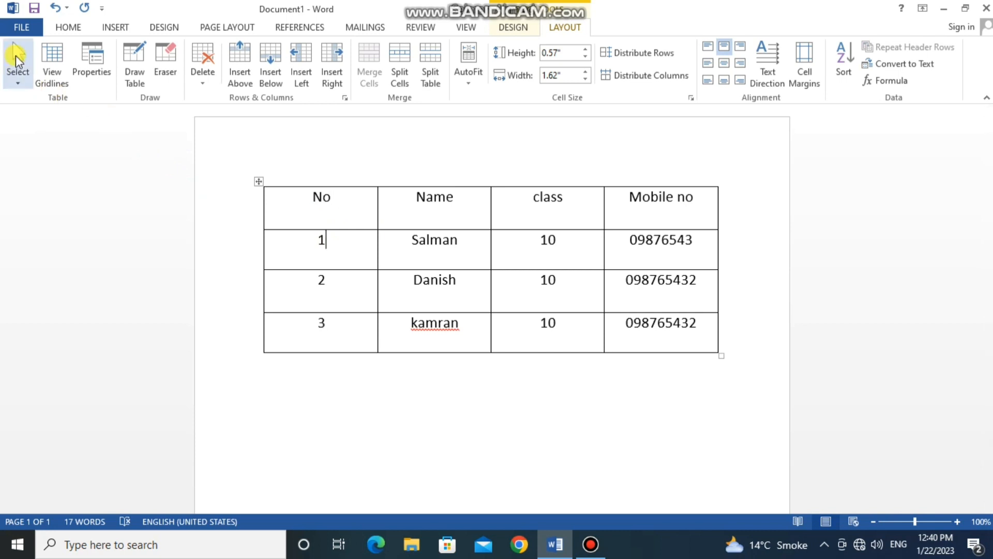
left_click(17, 58)
left_click(33, 138)
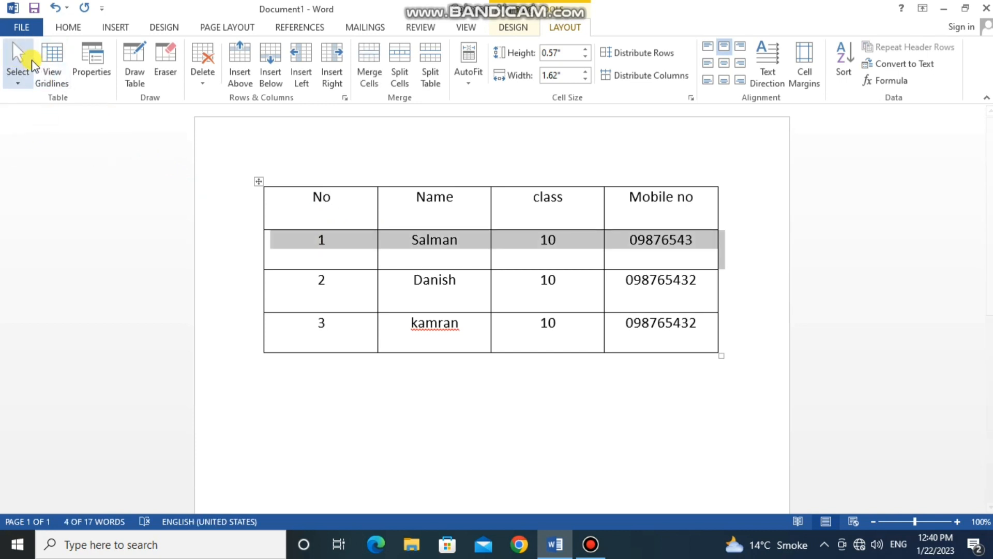
- Select the whole table, and clear the selection
left_click(20, 60)
left_click(46, 155)
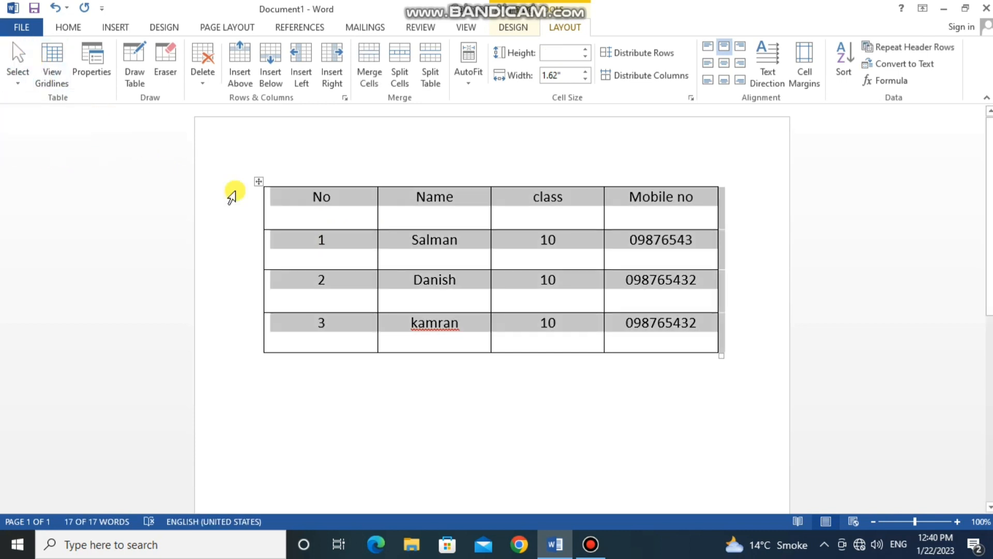
left_click(340, 249)
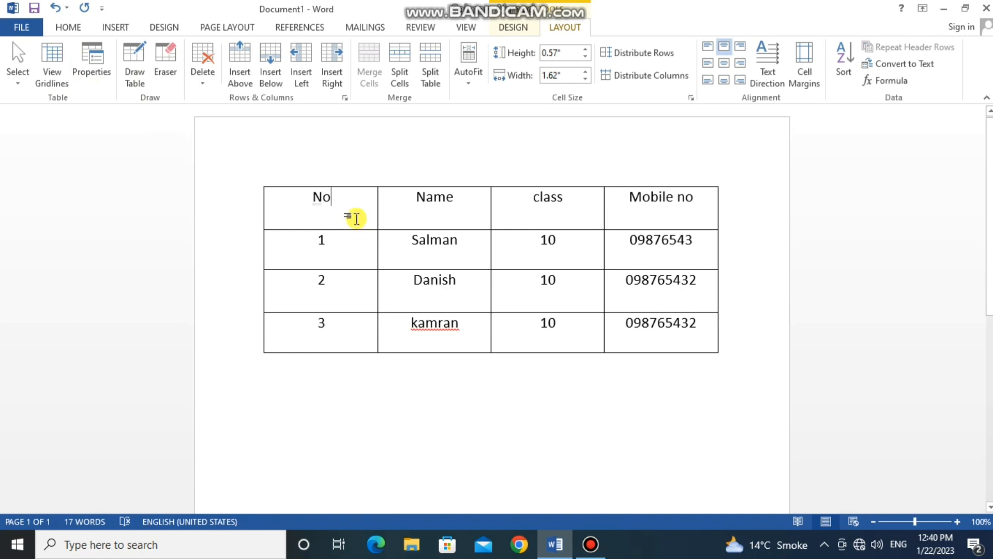
- Remove all borders from the entire table using No Border
left_click(261, 181)
left_click(68, 27)
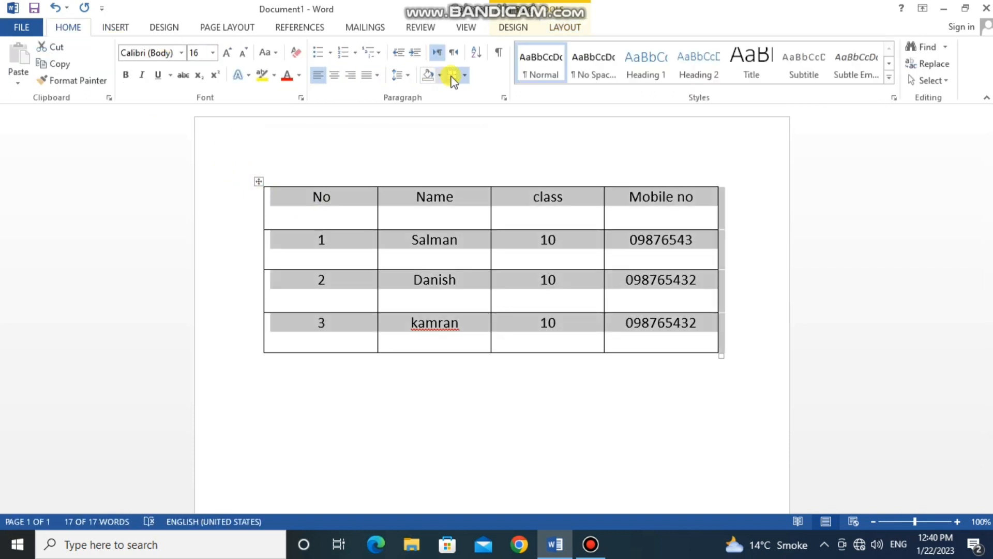
left_click(465, 75)
left_click(480, 162)
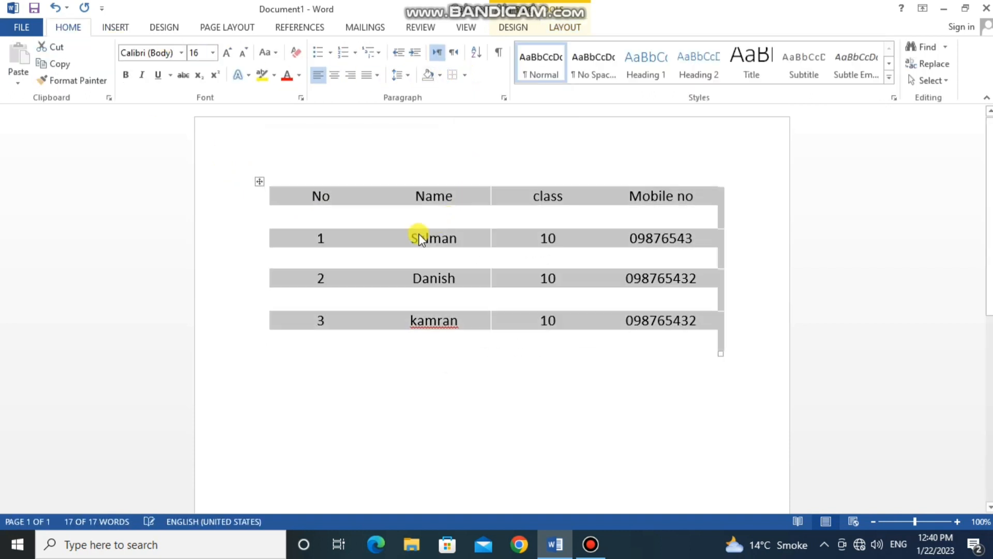
left_click(419, 235)
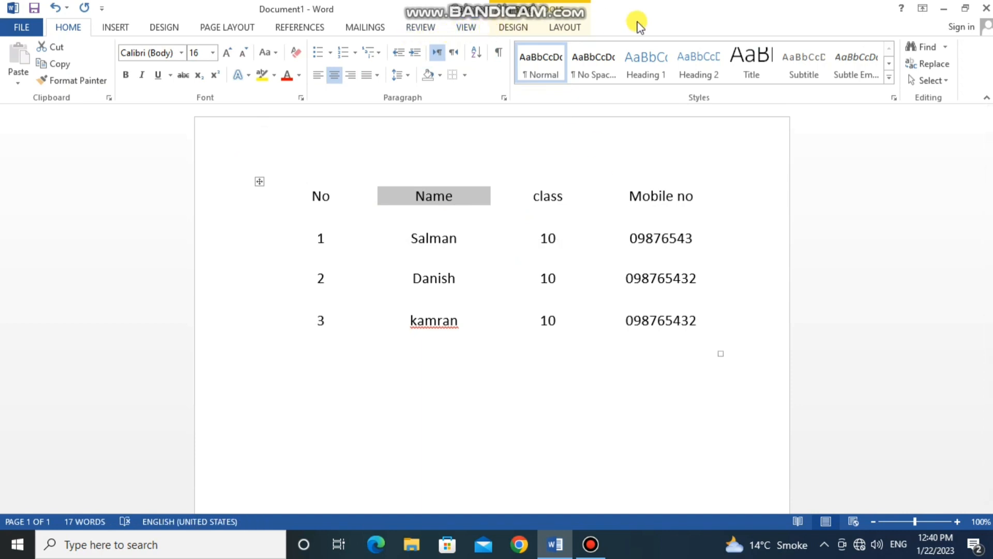
- Show the dashed gridlines of the borderless table and hide them again
left_click(573, 28)
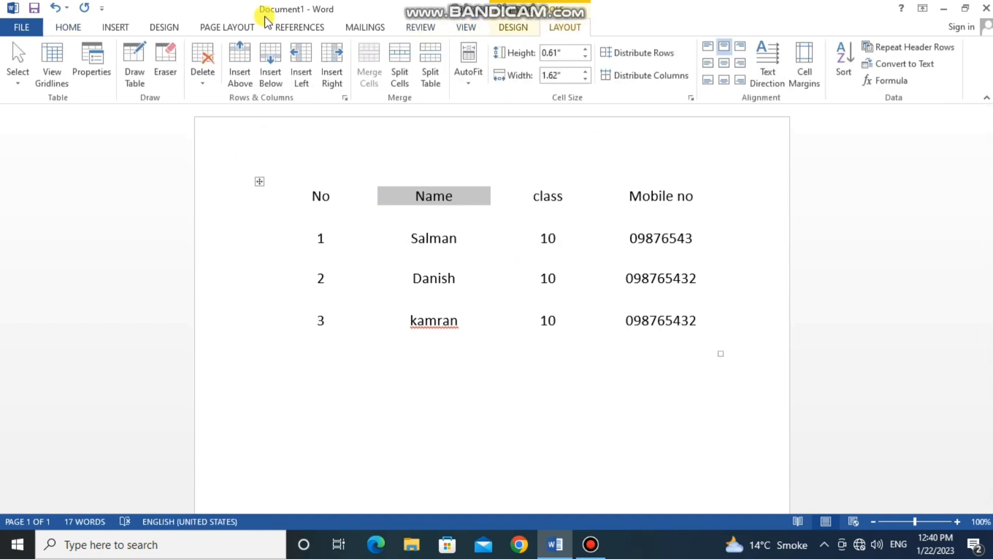
left_click(58, 64)
left_click(440, 274)
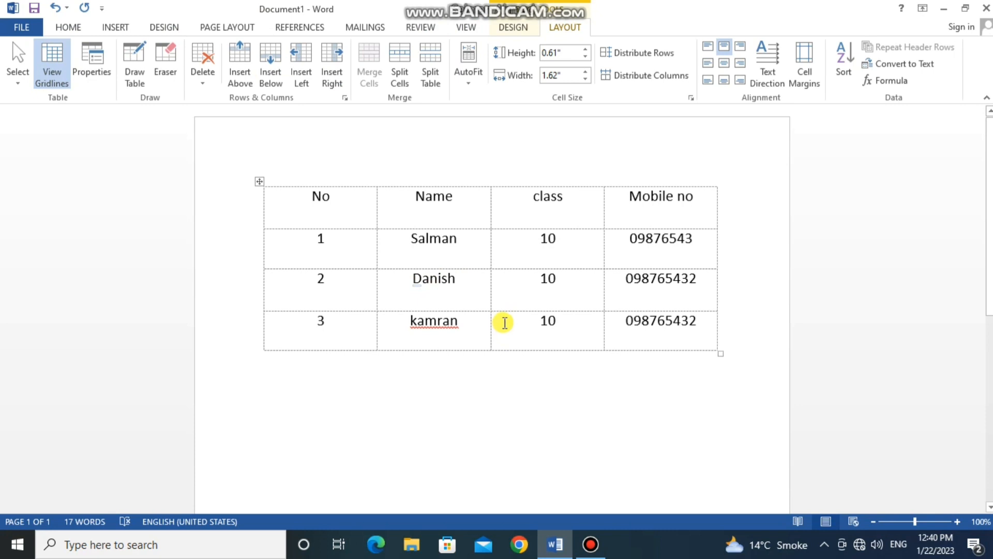
left_click(51, 61)
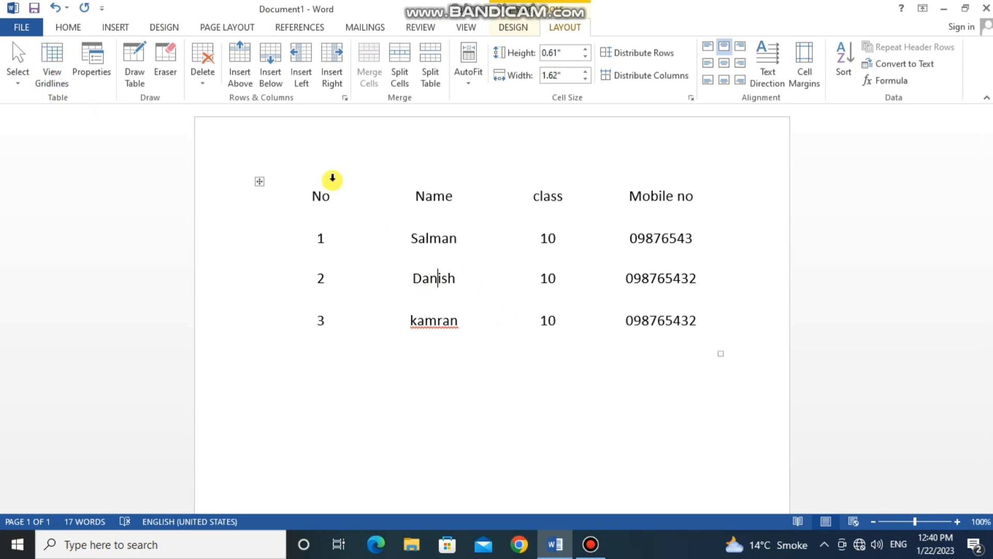
- Apply All Borders to the entire table
left_click(259, 181)
left_click(67, 27)
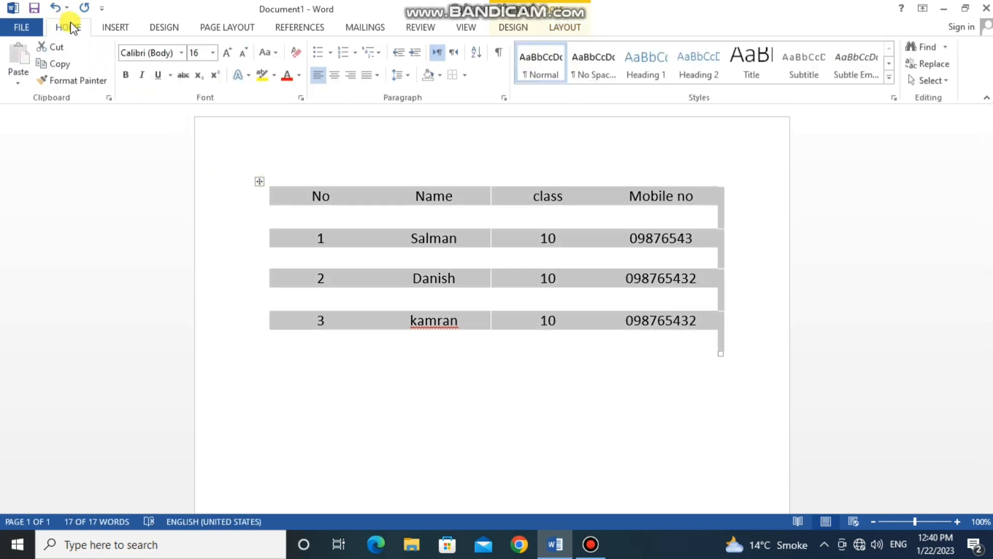
left_click(464, 75)
left_click(486, 179)
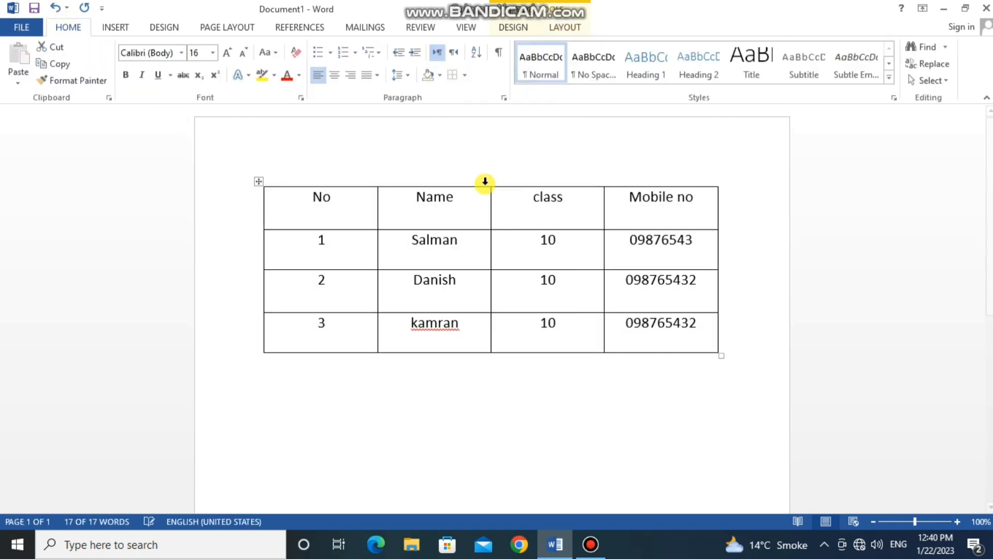
- Review the table, row, column, cell and alt text settings in Table Properties without changing them
left_click(561, 28)
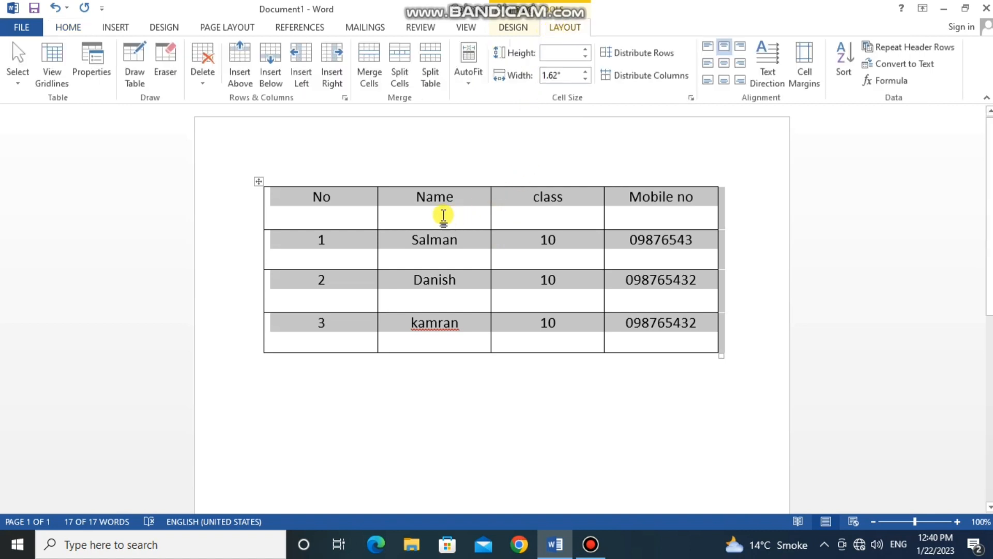
left_click(101, 59)
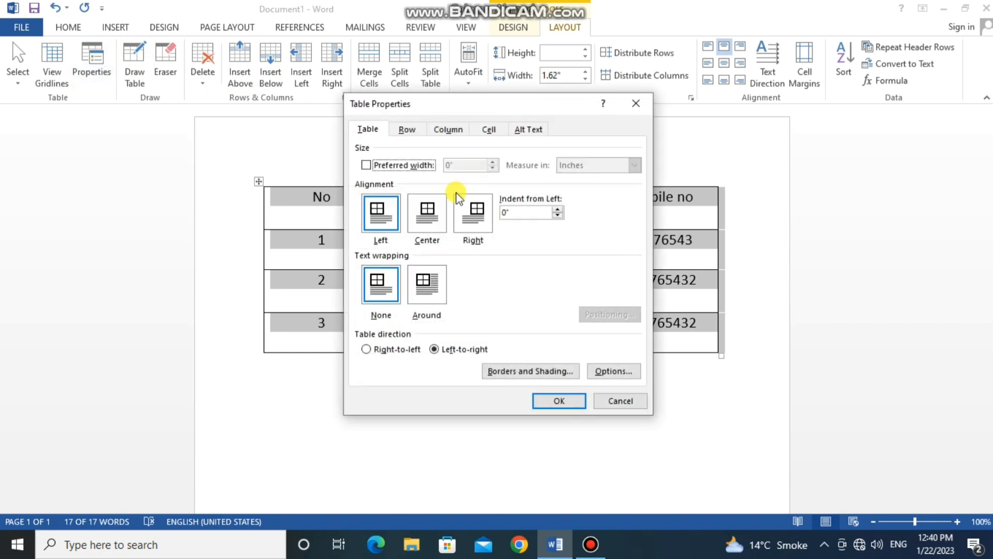
left_click(407, 130)
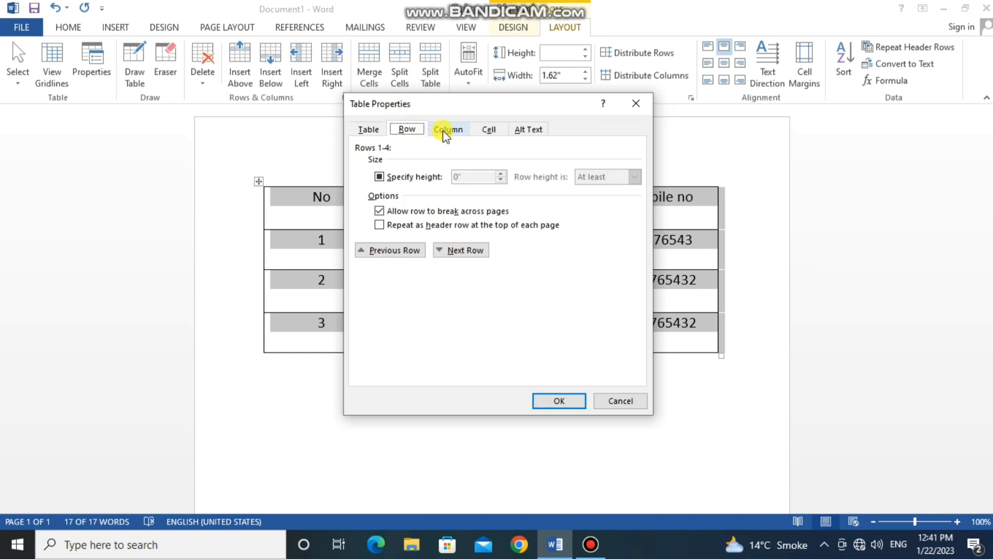
left_click(443, 131)
left_click(498, 130)
left_click(527, 129)
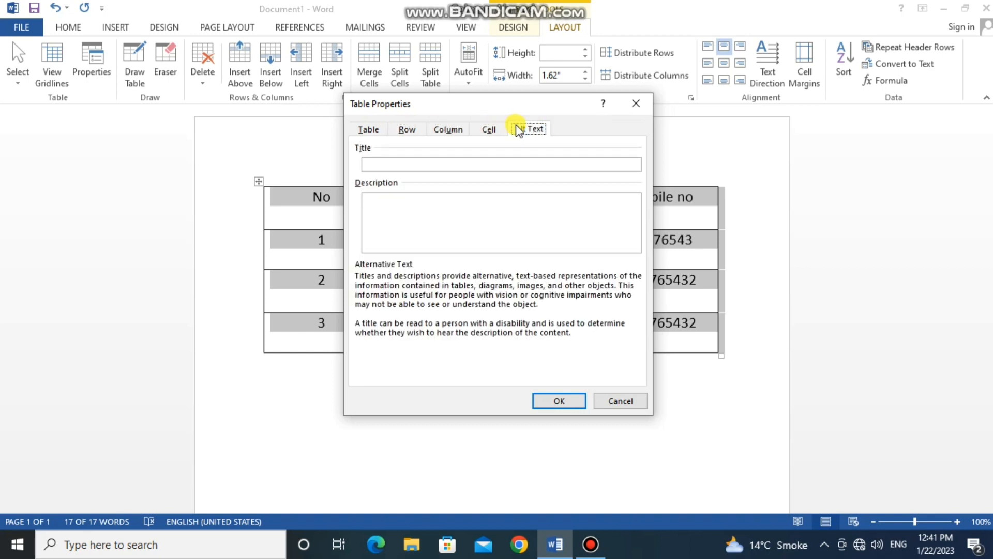
left_click(604, 399)
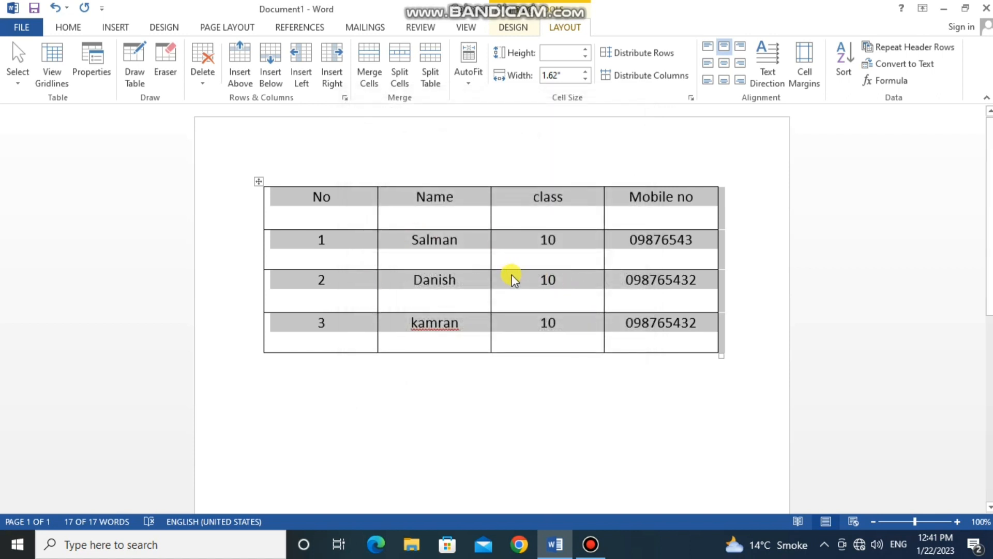
- Draw a table about 2.64" high directly below the existing one and divide it into four columns with three vertical lines
left_click(143, 80)
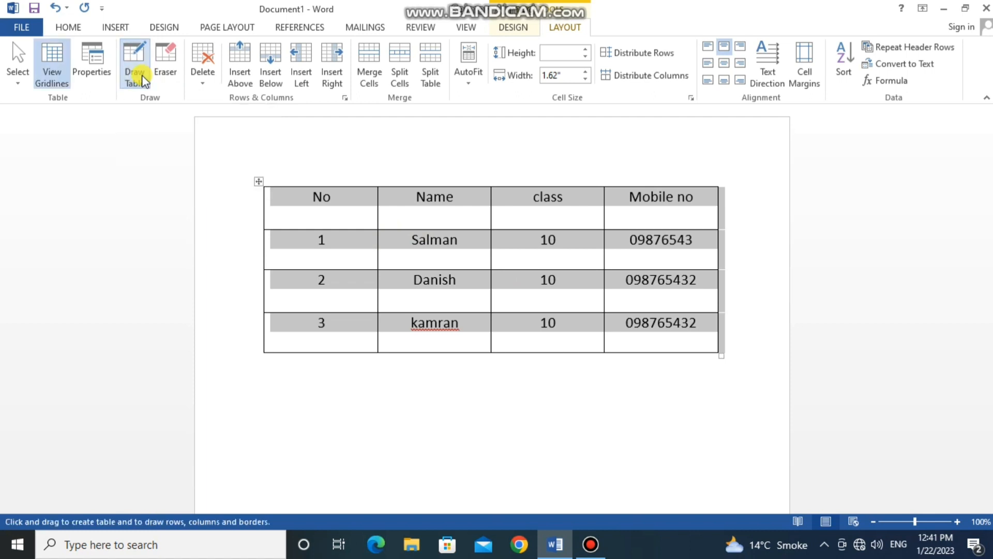
scroll(331, 248, "down", 3)
mouse_move(284, 255)
left_mouse_down()
mouse_move(486, 368)
mouse_move(690, 421)
mouse_move(721, 443)
mouse_move(723, 433)
left_mouse_up()
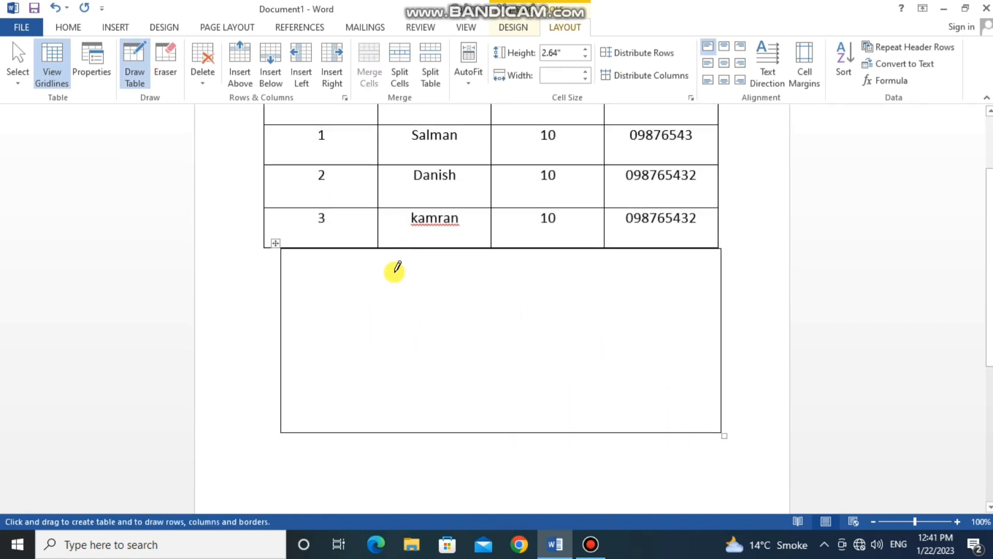
left_click_drag(316, 252, 317, 432)
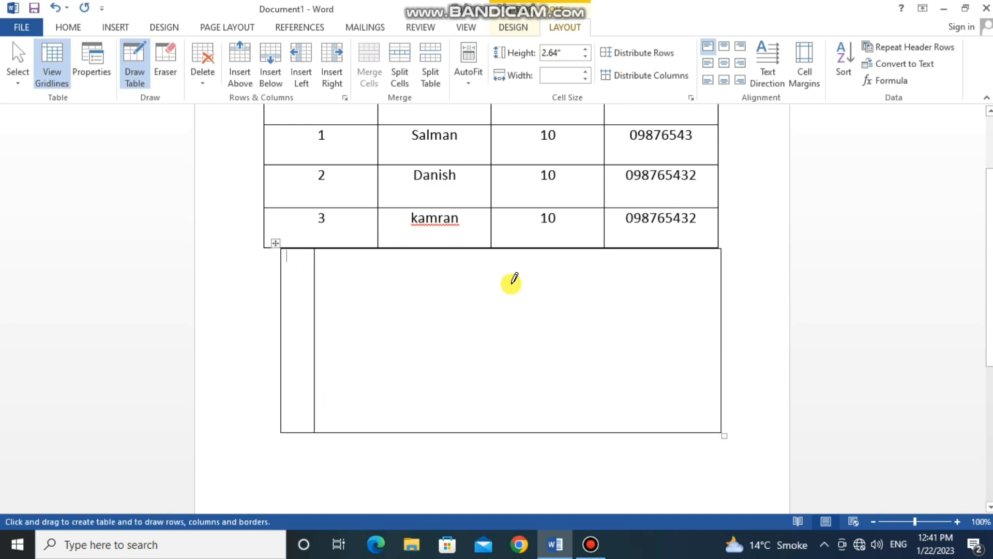
left_click_drag(491, 251, 492, 431)
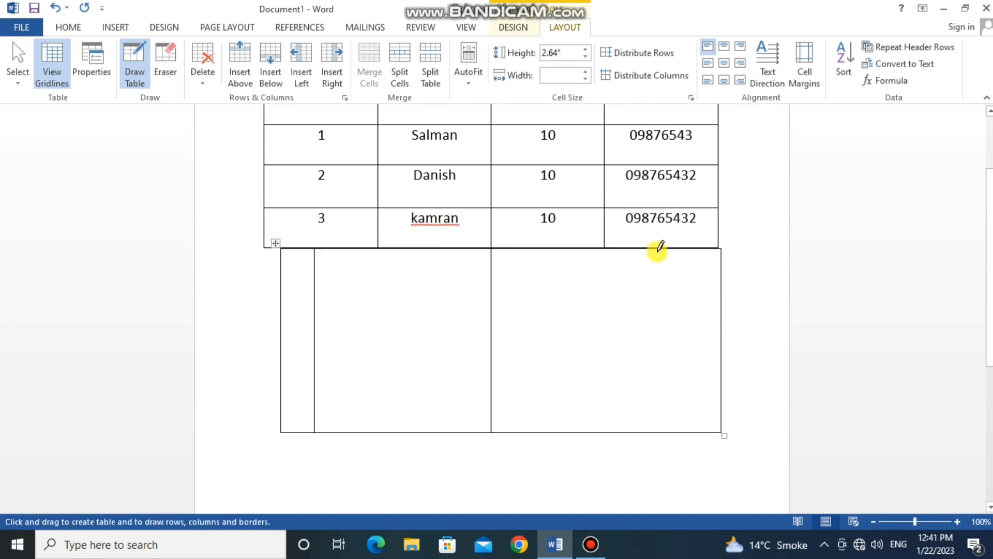
left_click_drag(657, 250, 657, 431)
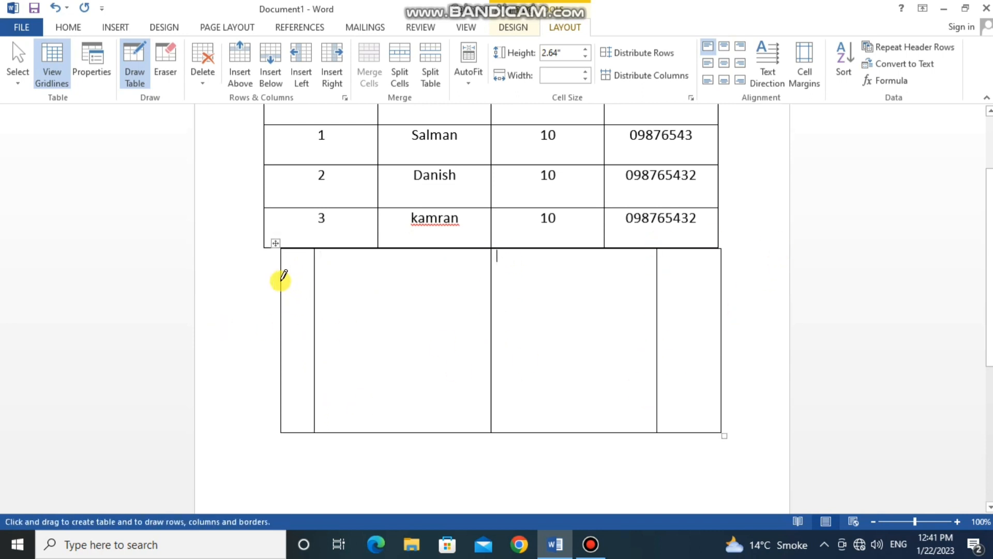
- Draw a header row about 0.46" high across the new table and split the two middle columns beneath it with vertical lines
mouse_move(281, 278)
left_mouse_down()
mouse_move(647, 297)
mouse_move(709, 281)
left_mouse_up()
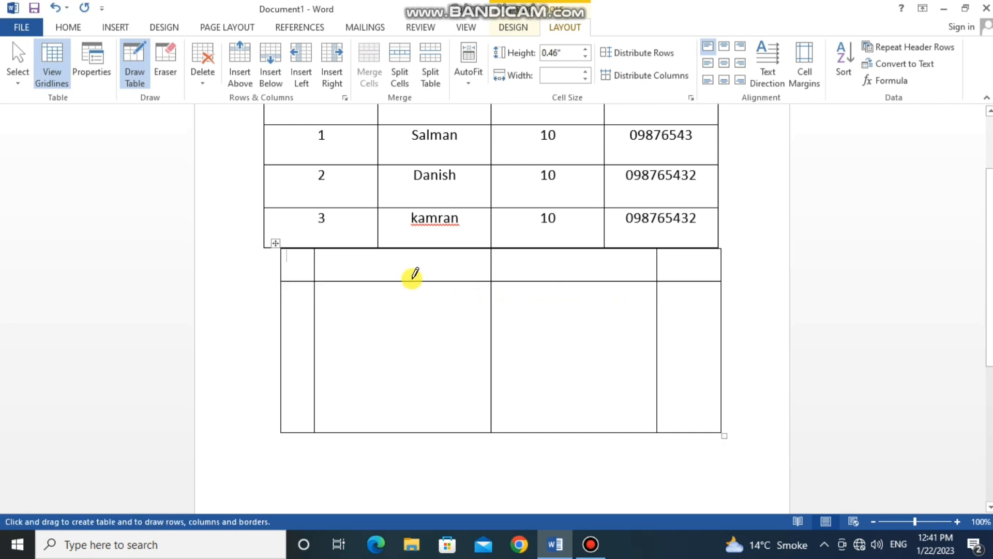
left_click_drag(403, 284, 402, 432)
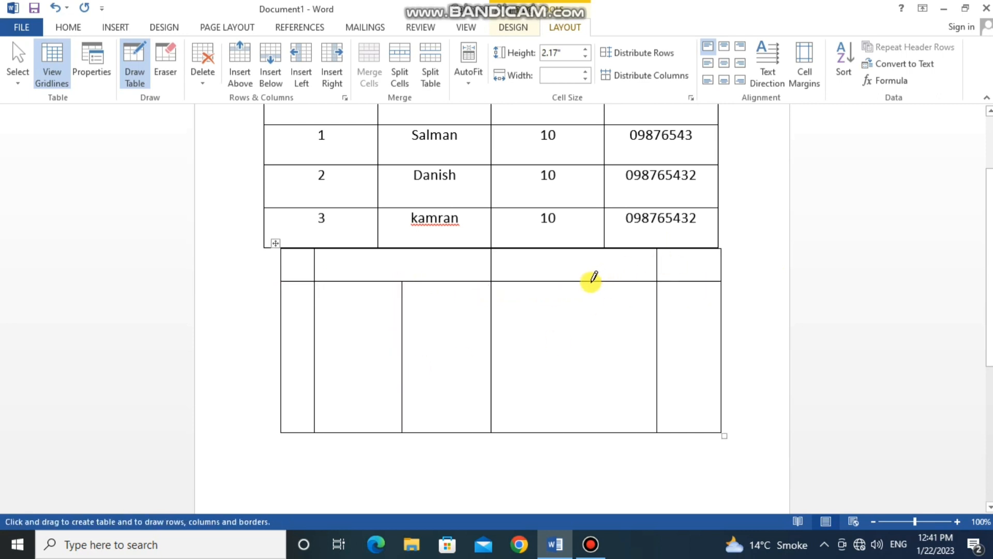
left_click_drag(588, 283, 581, 365)
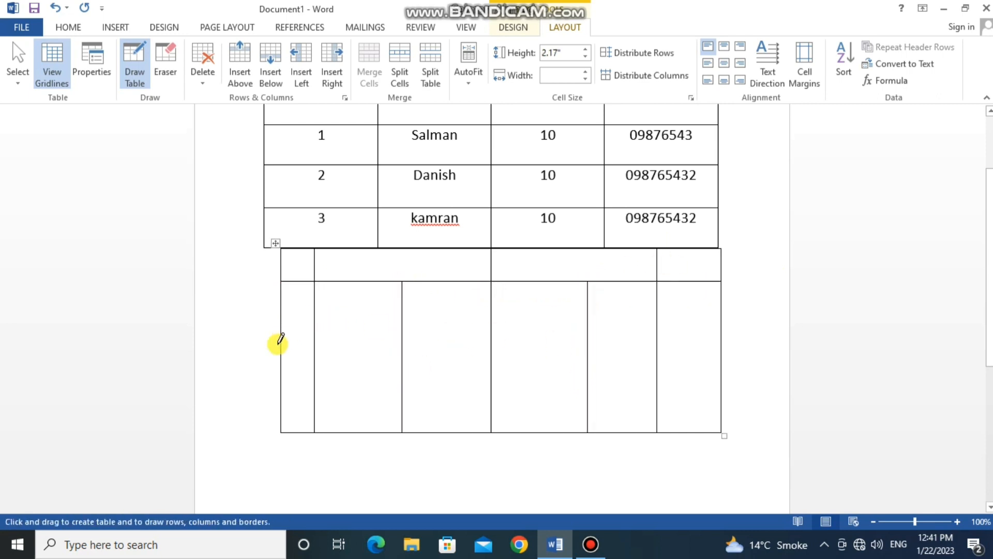
- Draw a horizontal line across the drawn table about 0.78" beneath its header row and split the five wider bottom cells with vertical lines
mouse_move(281, 345)
left_mouse_down()
mouse_move(525, 324)
mouse_move(708, 362)
mouse_move(710, 350)
left_mouse_up()
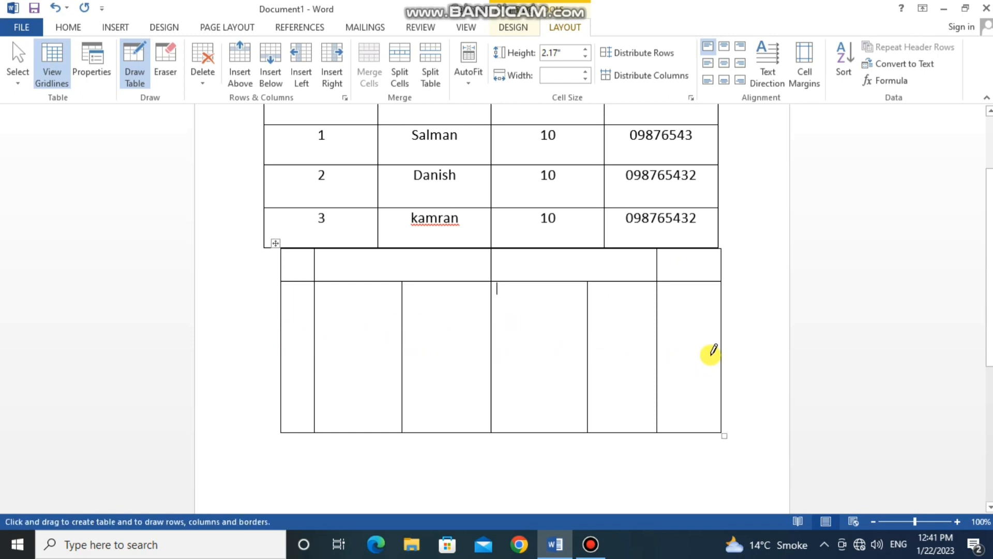
left_click_drag(280, 336, 738, 333)
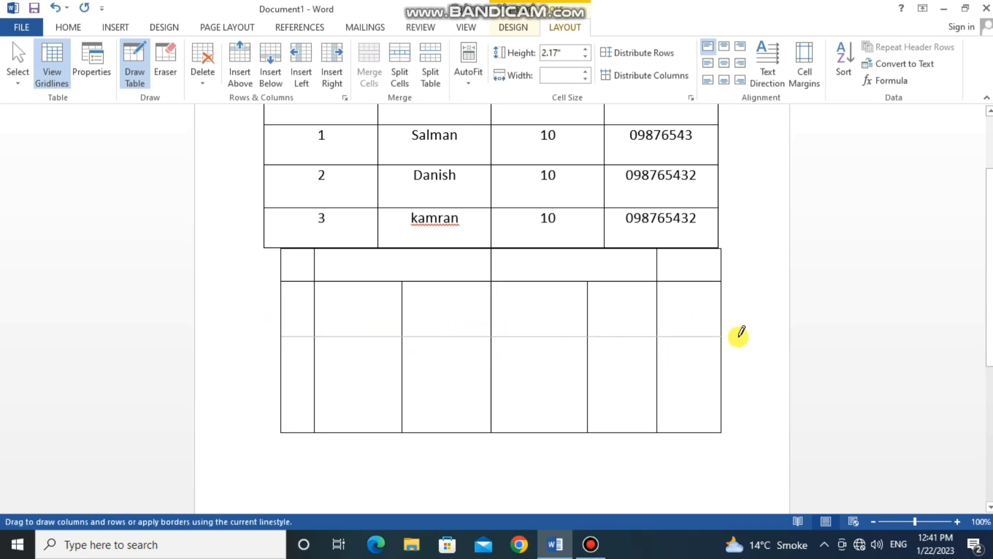
left_click_drag(354, 339, 355, 431)
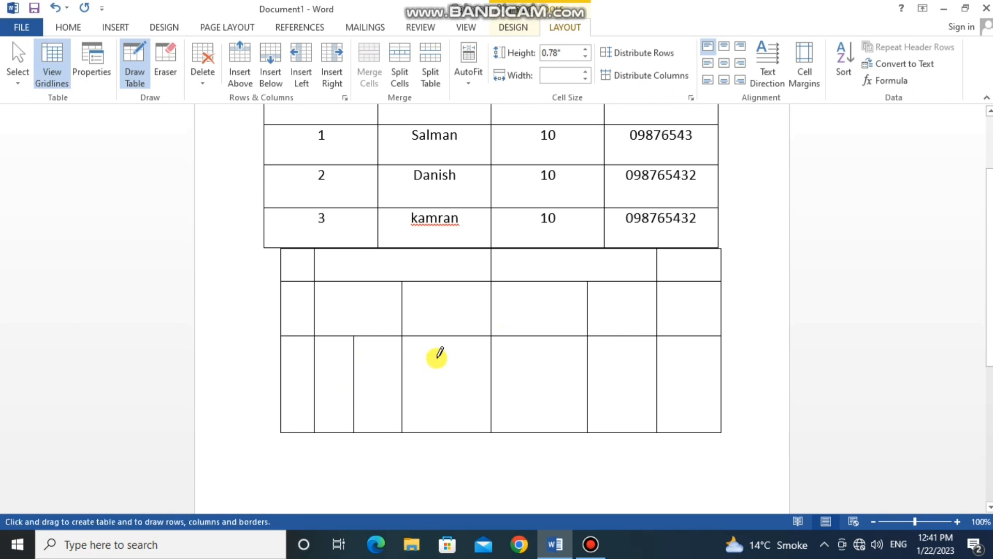
left_click_drag(448, 338, 449, 431)
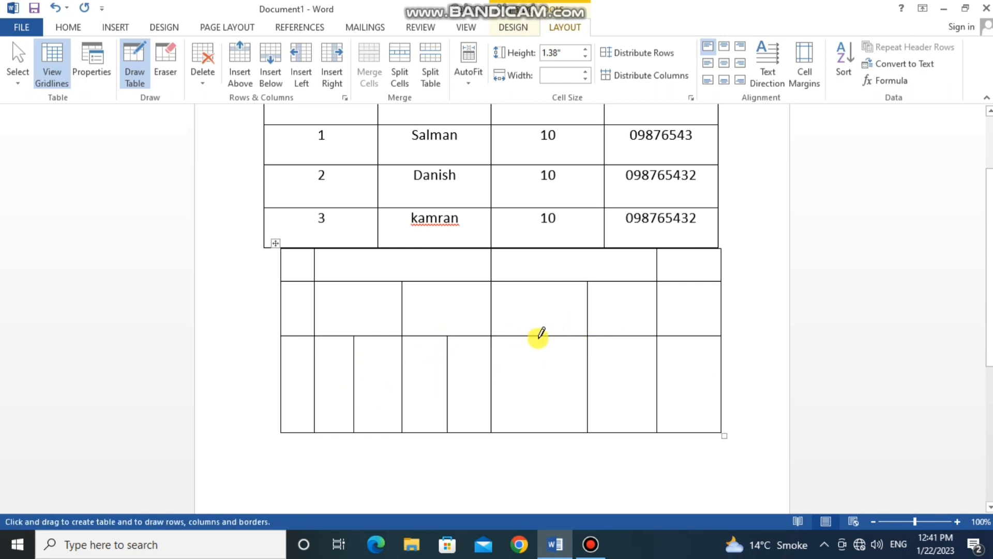
left_click_drag(538, 336, 539, 432)
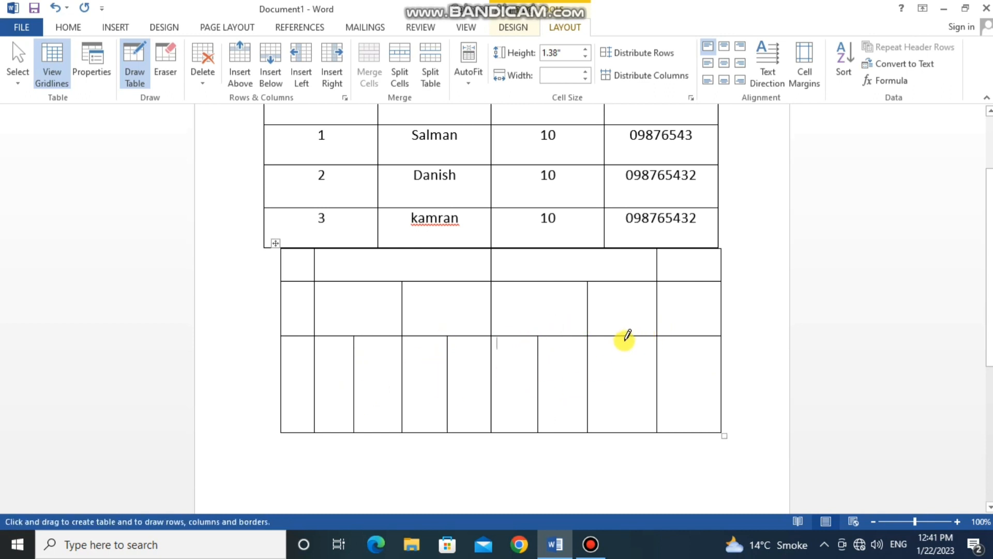
left_click_drag(625, 337, 625, 432)
left_click_drag(692, 338, 692, 432)
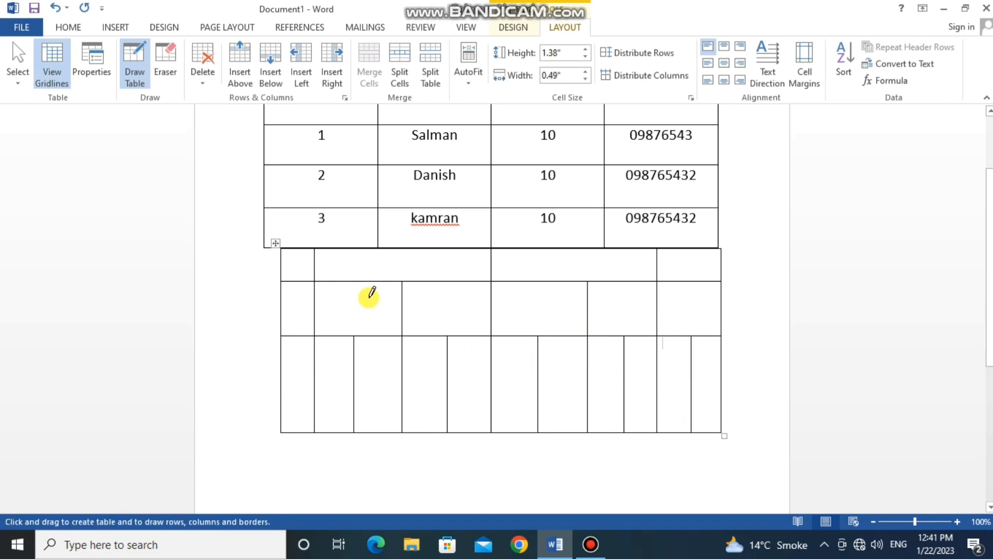
- Draw a small nested table about 0.64" wide and 0.39" high inside the fourth cell of the drawn table's middle row
mouse_move(361, 254)
left_mouse_down()
mouse_move(361, 388)
mouse_move(415, 399)
mouse_move(436, 379)
mouse_move(382, 390)
left_mouse_up()
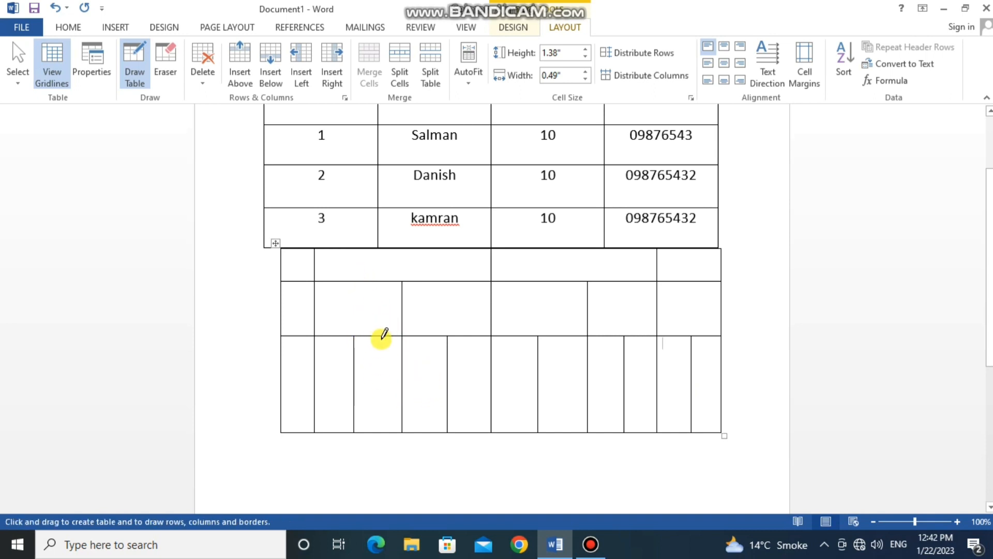
mouse_move(384, 306)
left_mouse_down()
mouse_move(625, 399)
mouse_move(517, 406)
left_mouse_up()
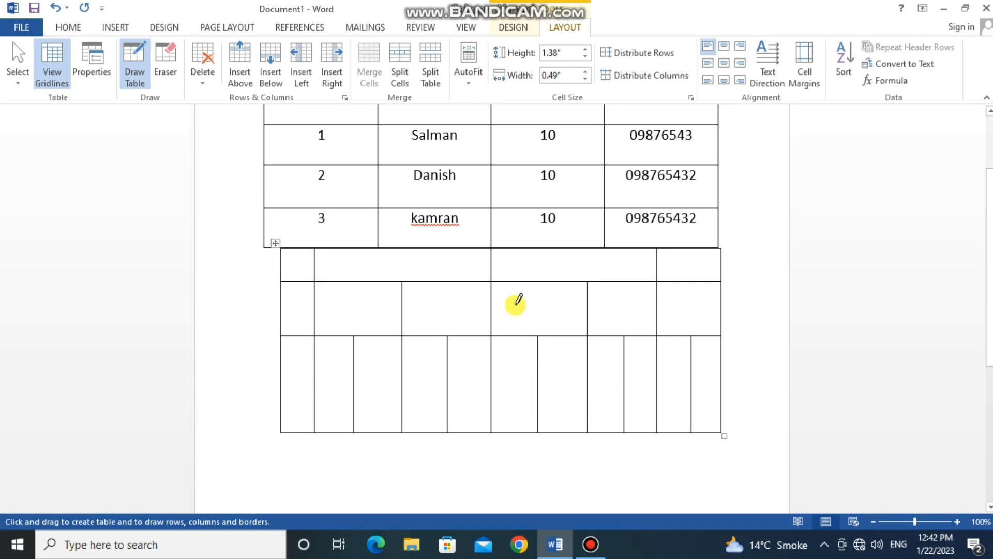
mouse_move(515, 296)
left_mouse_down()
mouse_move(523, 310)
mouse_move(557, 309)
mouse_move(561, 322)
left_mouse_up()
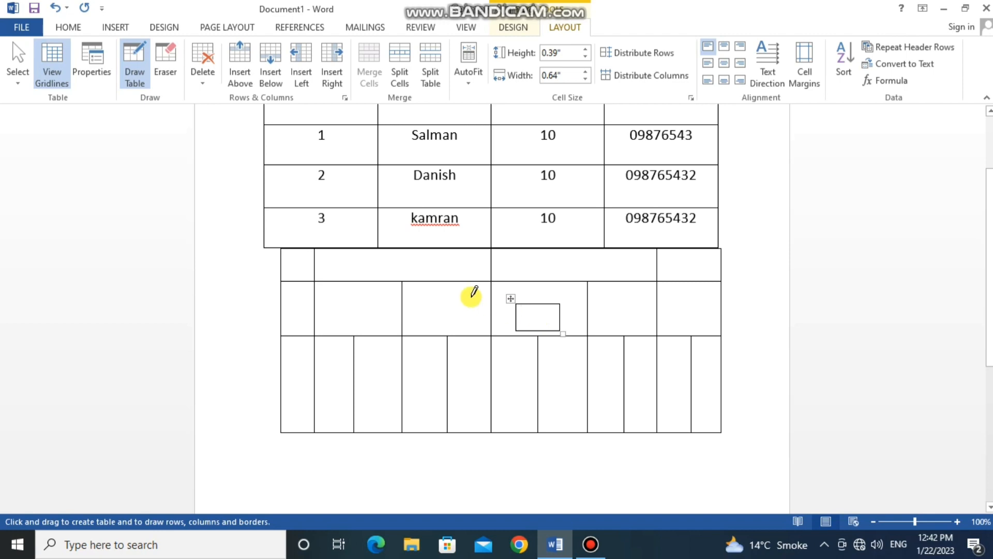
left_click(411, 302)
left_click(238, 293)
key("Escape")
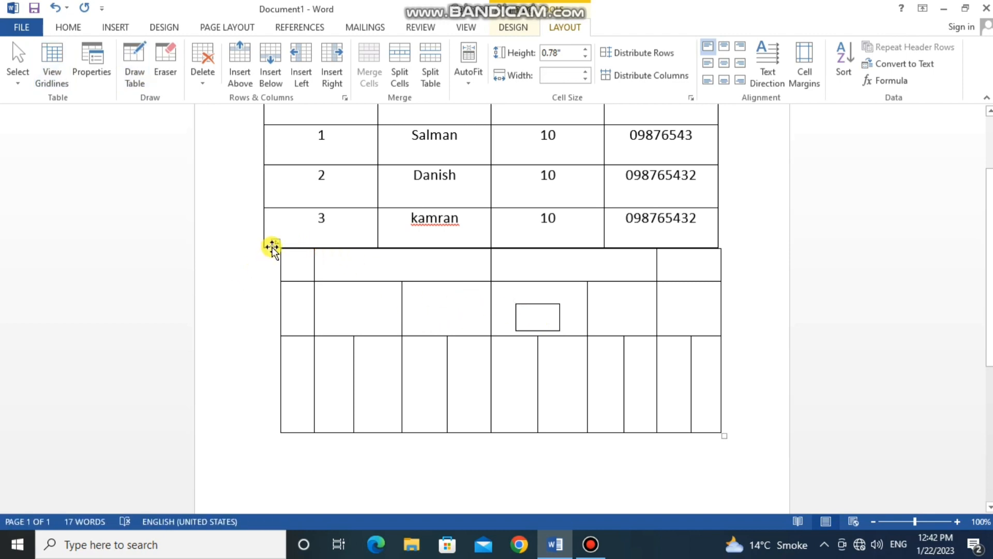
- Delete the entire hand-drawn table below the student table
left_click(273, 243)
key("BackSpace")
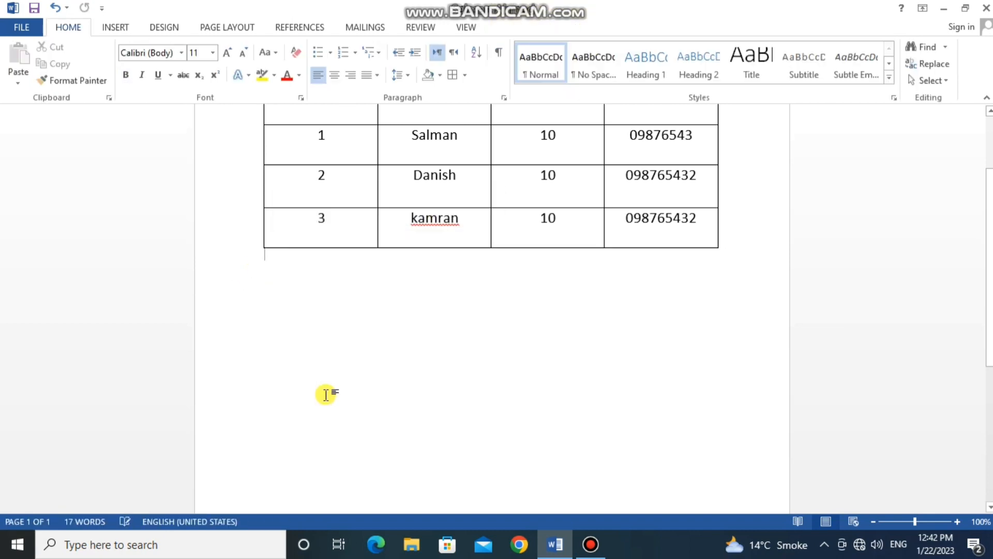
scroll(393, 402, "up", 2)
- Review the delete options for cells, columns, rows and the whole student table without applying any
left_click(443, 265)
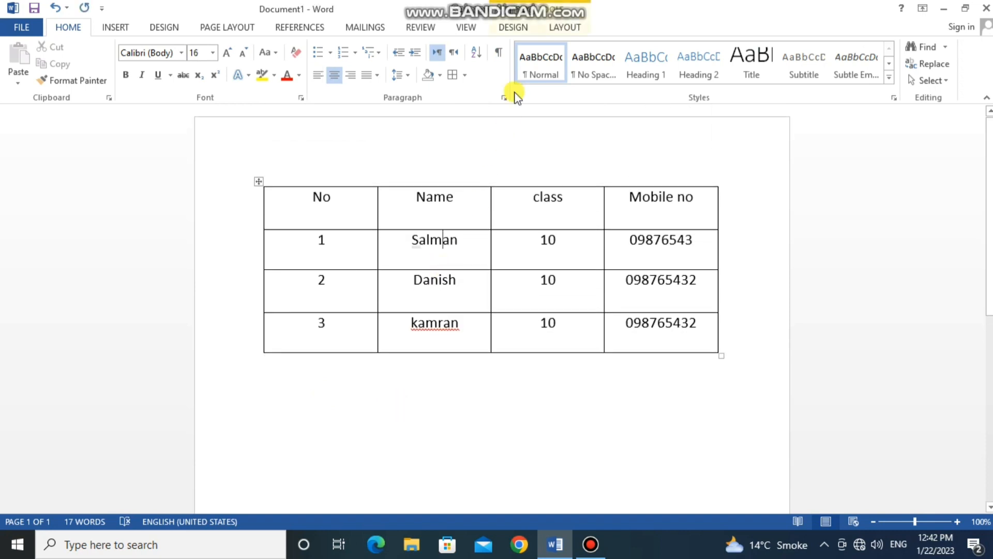
left_click(565, 27)
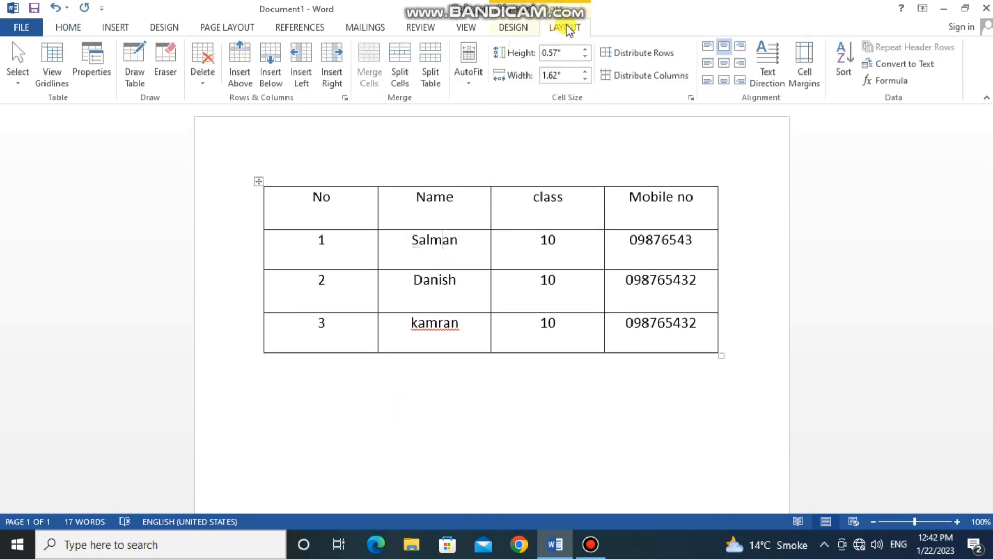
left_click(206, 65)
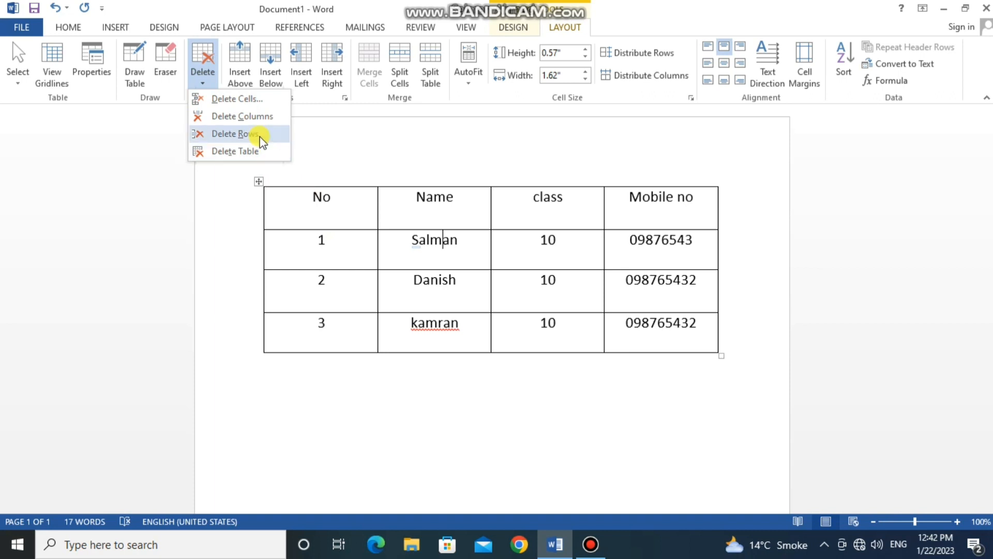
left_click(323, 288)
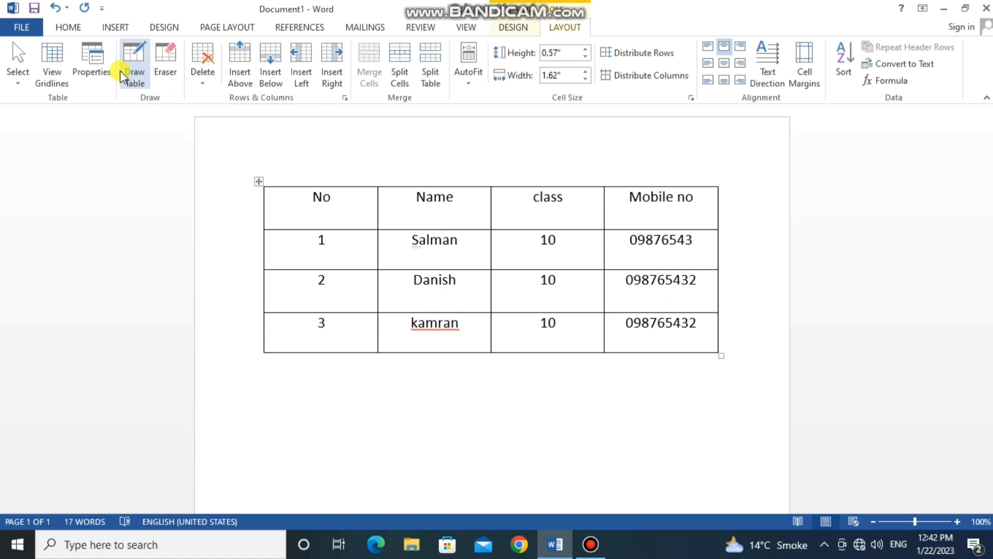
- Erase the No cell's top border and the class and Mobile no header cells with the Eraser, and undo the erasures
left_click(163, 72)
left_click(273, 187)
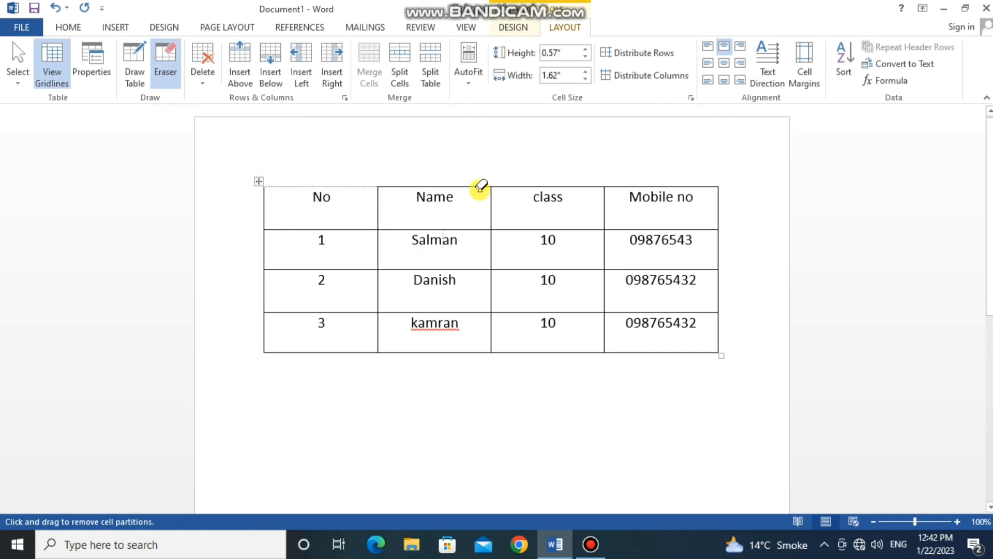
left_click_drag(480, 185, 727, 203)
key("Escape")
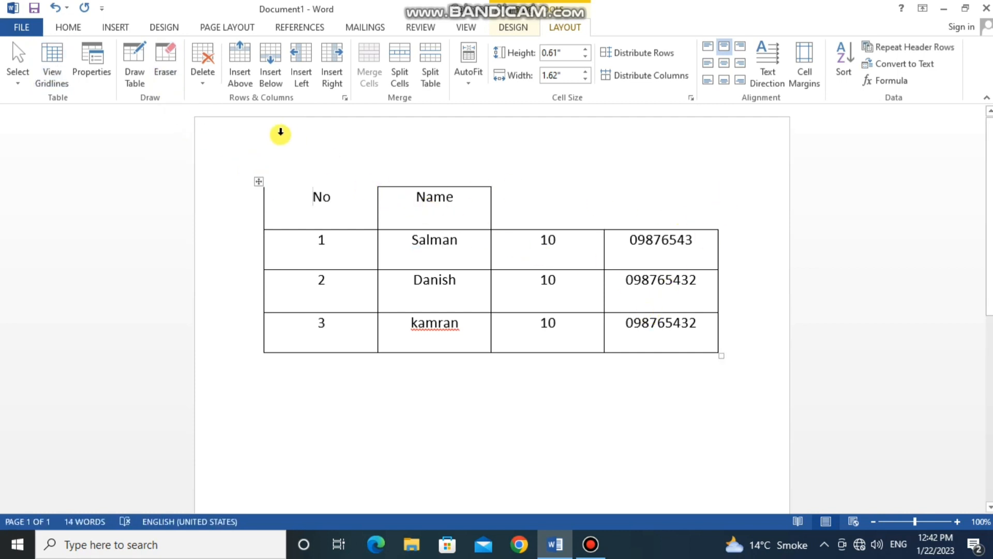
key("ctrl+z")
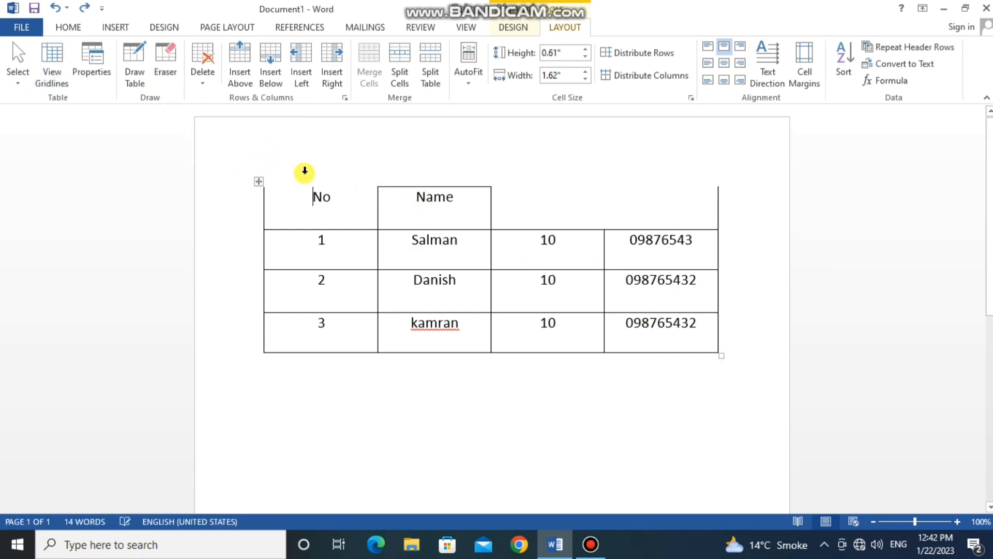
key("ctrl+z")
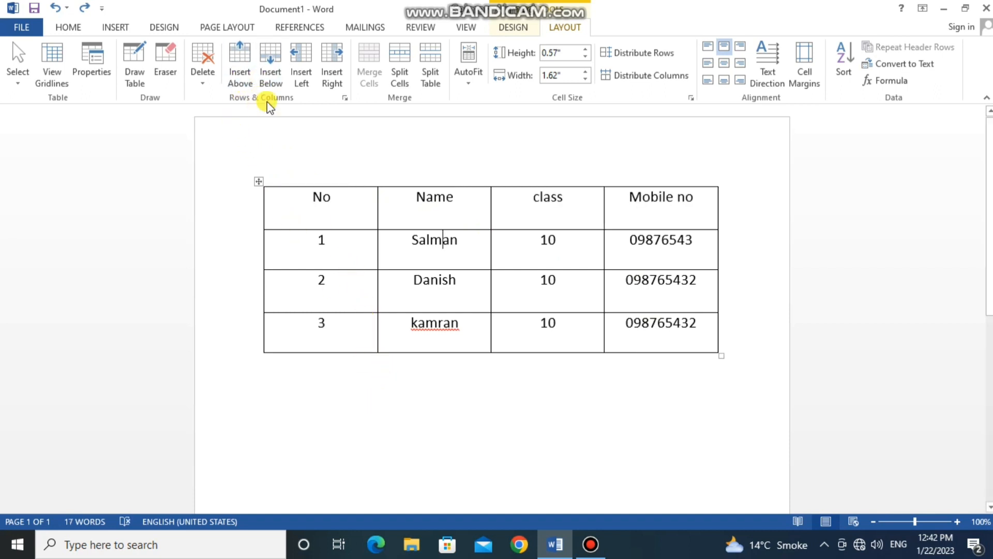
- Insert an empty row below row 3 of the student table
left_click(332, 246)
left_click(341, 327)
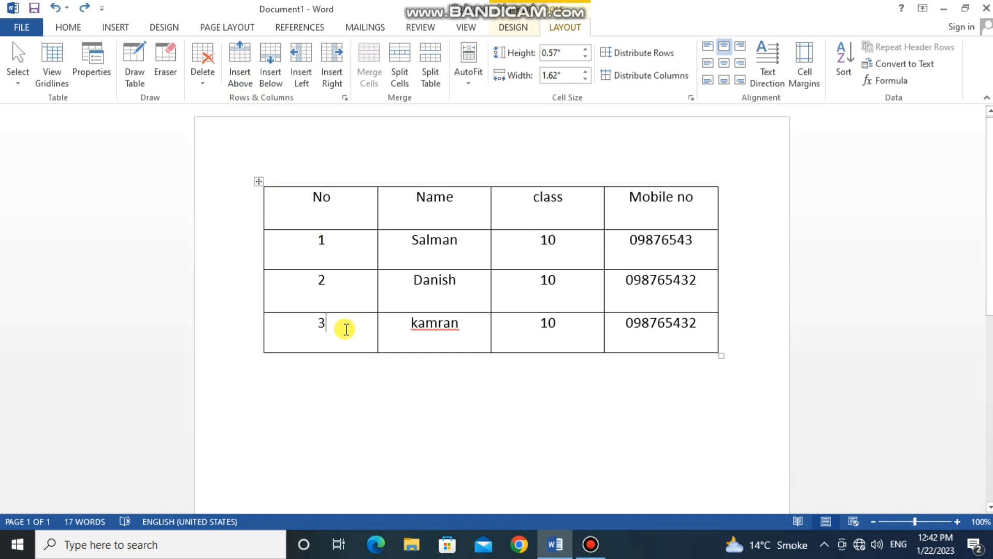
left_click(299, 337)
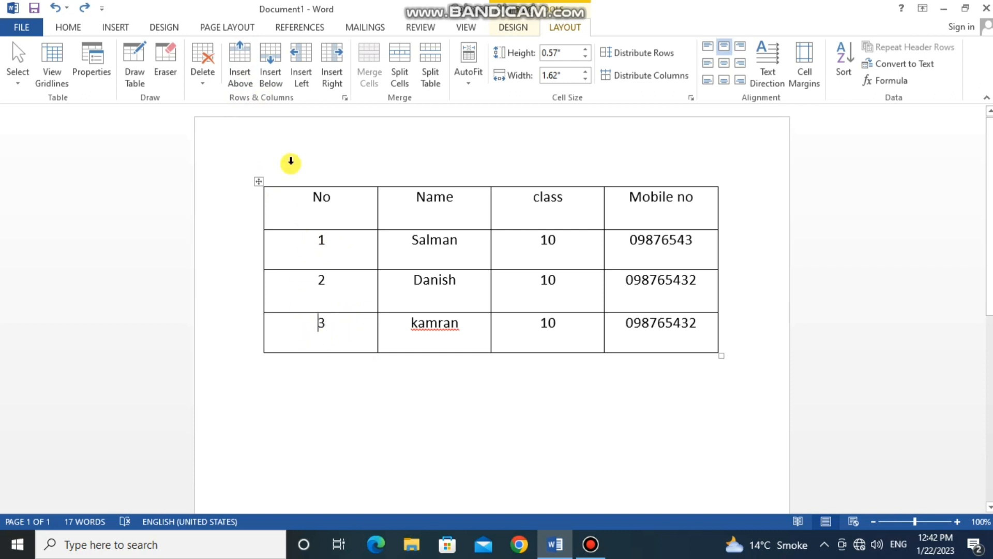
left_click(271, 72)
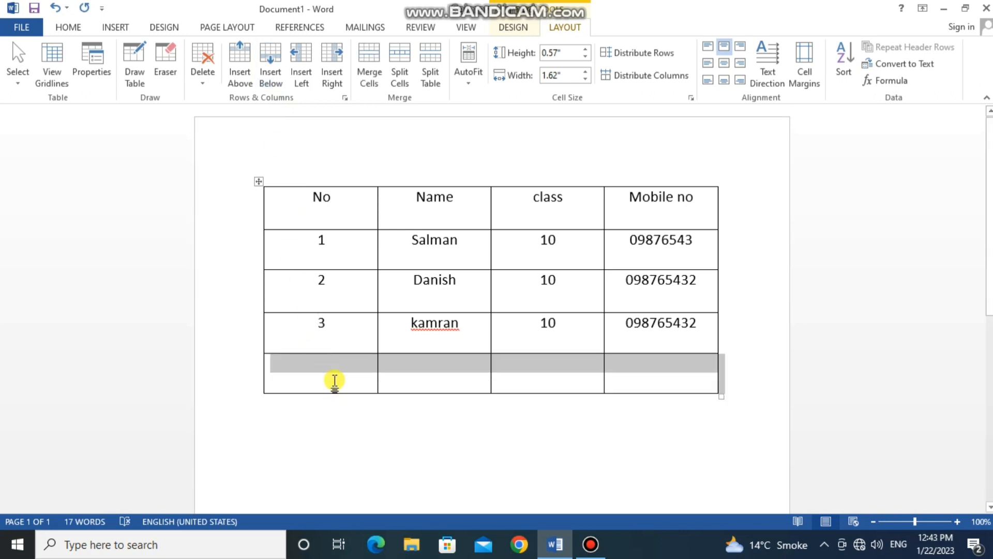
left_click_drag(333, 380, 621, 373)
left_click(351, 377)
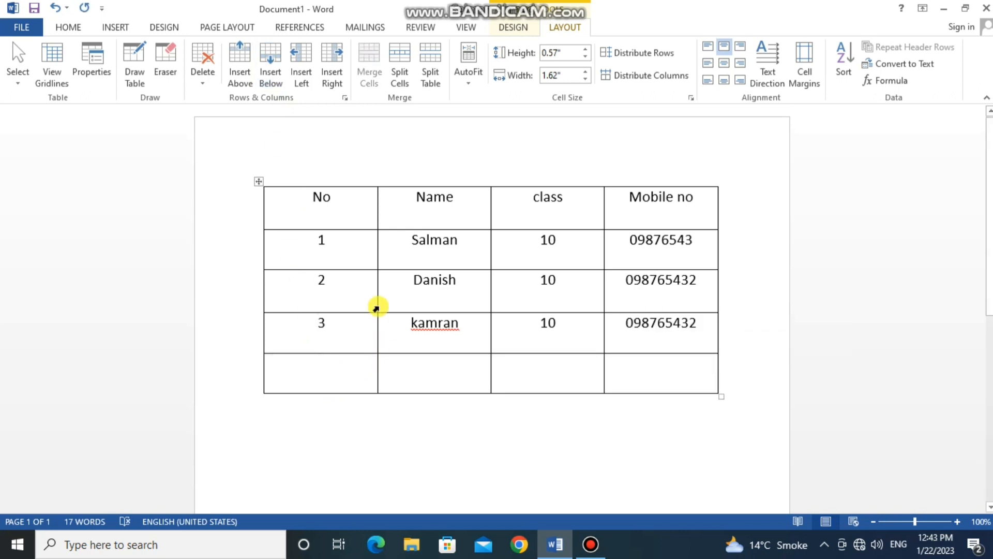
left_click(343, 217)
- Delete the empty last row of the student table
left_click_drag(344, 362, 607, 374)
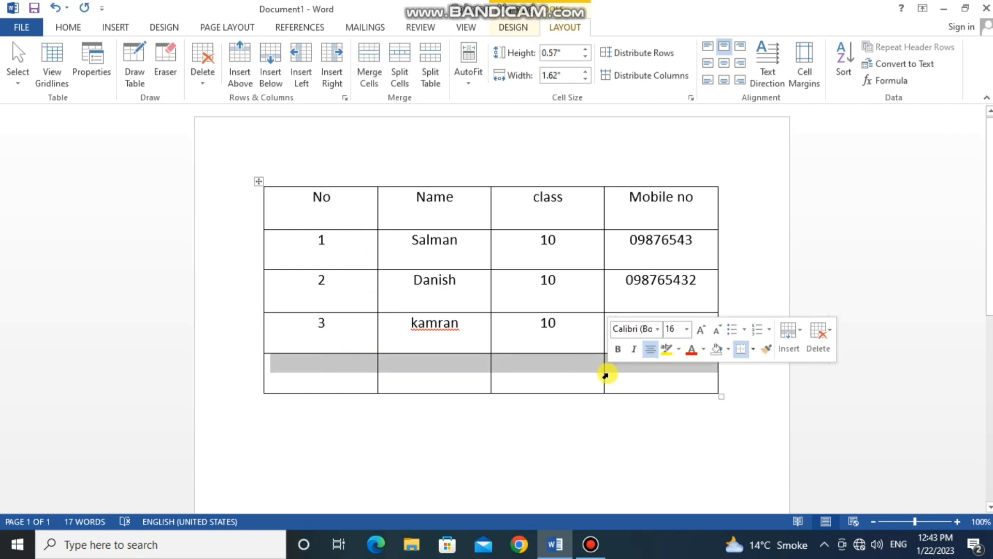
key("BackSpace")
key("Return")
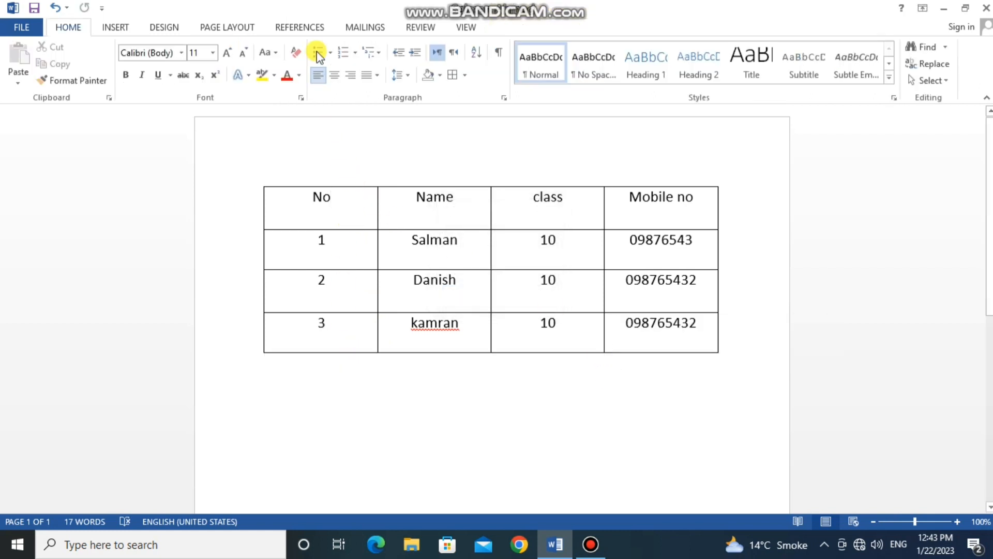
- Insert an empty row above student row 2 and undo the insertion
left_click(656, 282)
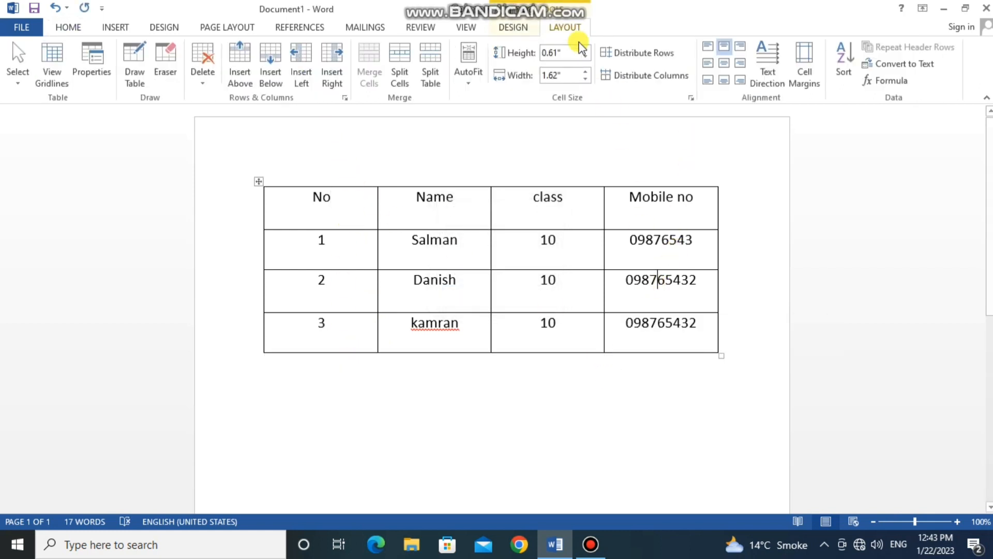
left_click(248, 58)
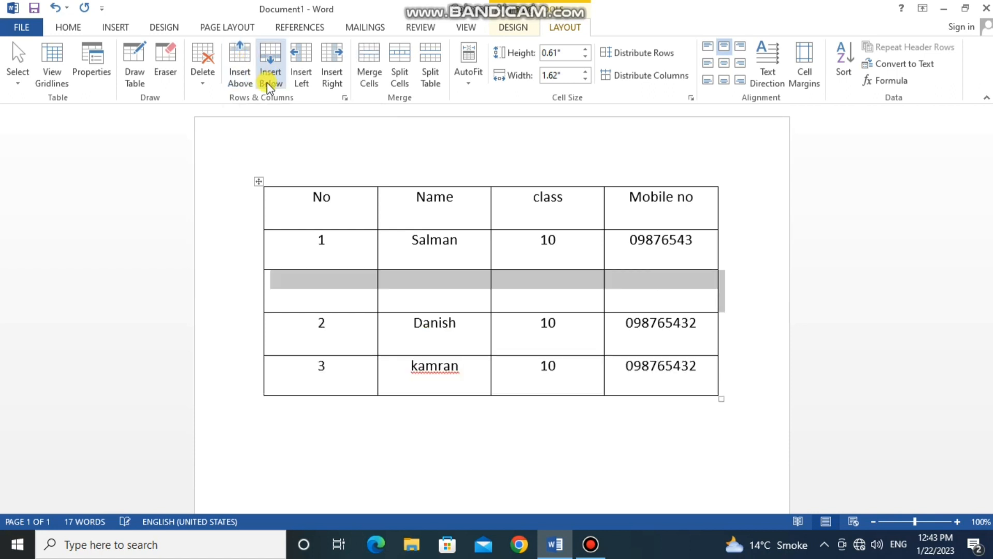
key("ctrl+z")
- Insert an empty row above the table's header row
double_click(377, 195)
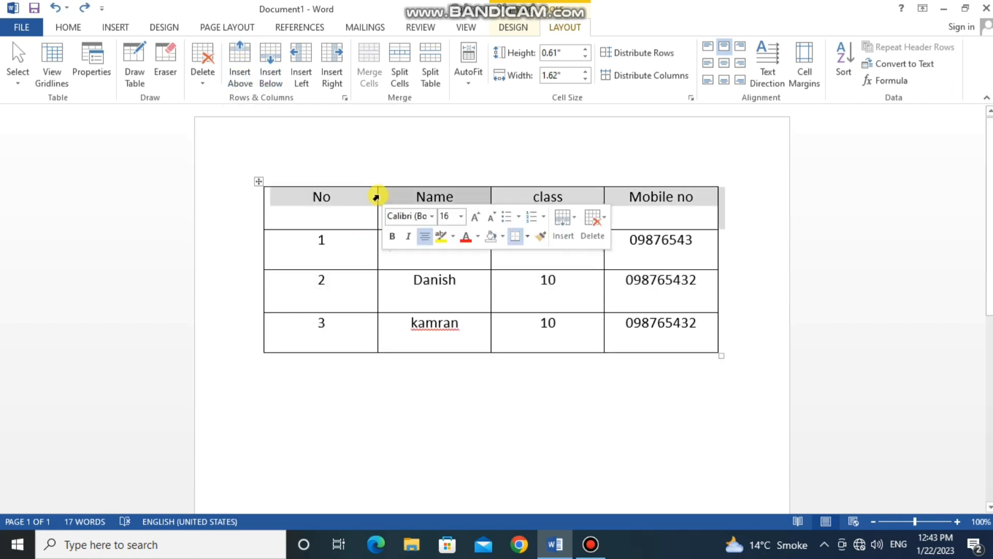
left_click(365, 207)
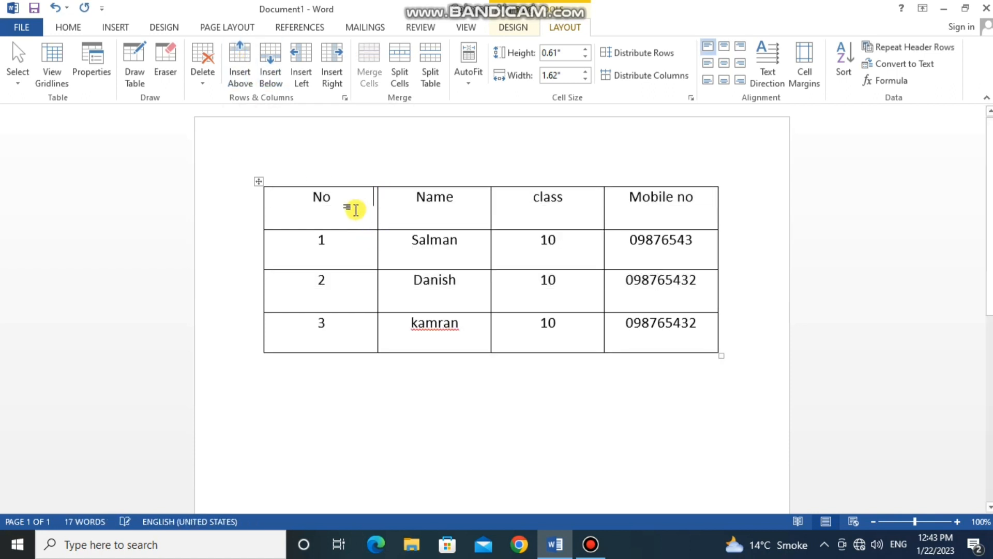
left_click(243, 54)
left_click(340, 207)
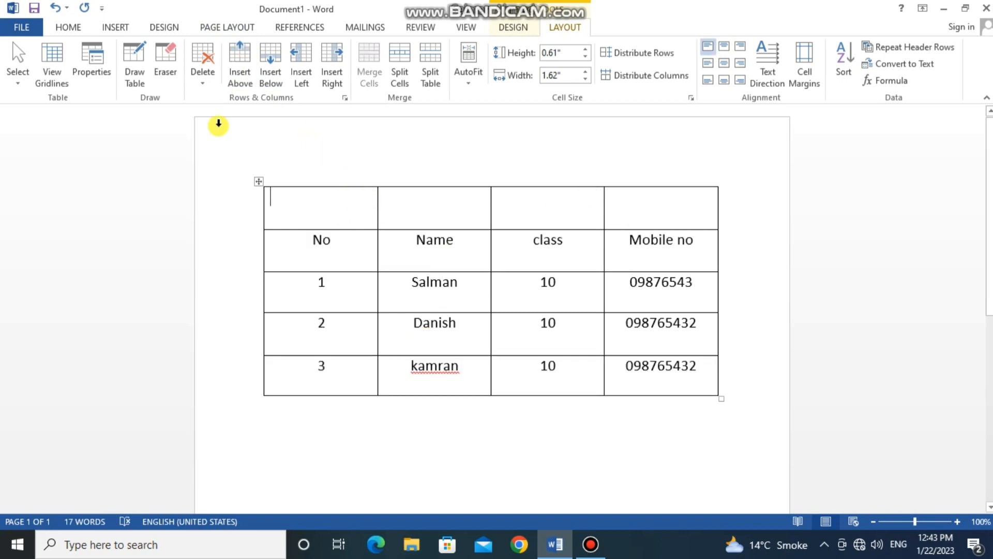
- Try inserting a row below student row 3 and a column to the left of the No column, undoing each insertion
left_click(344, 371)
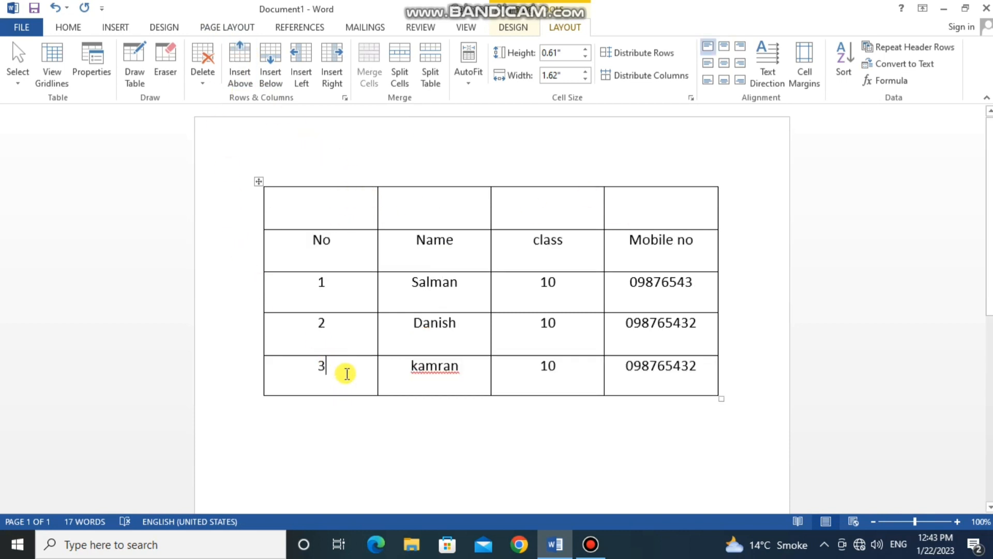
left_click(270, 72)
left_click(356, 373)
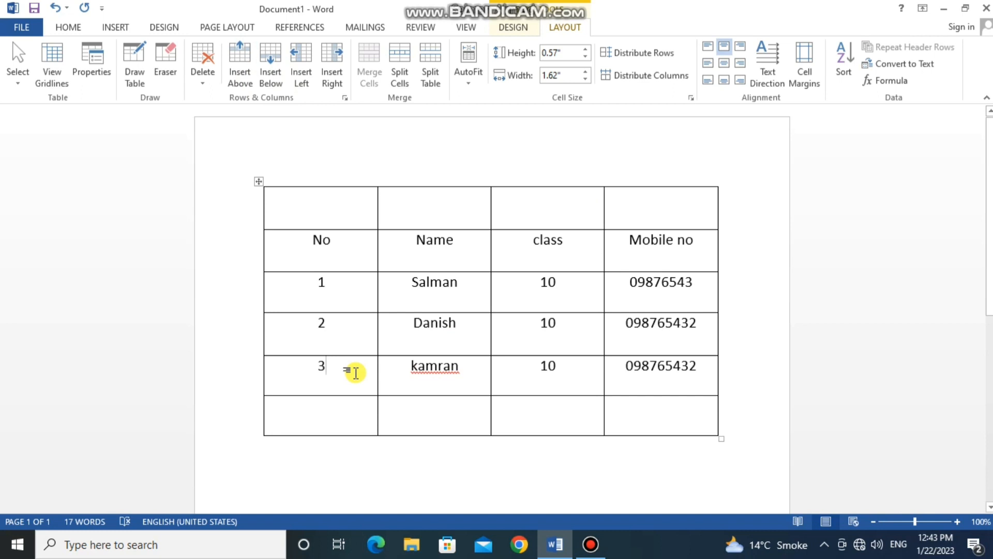
key("ctrl+z")
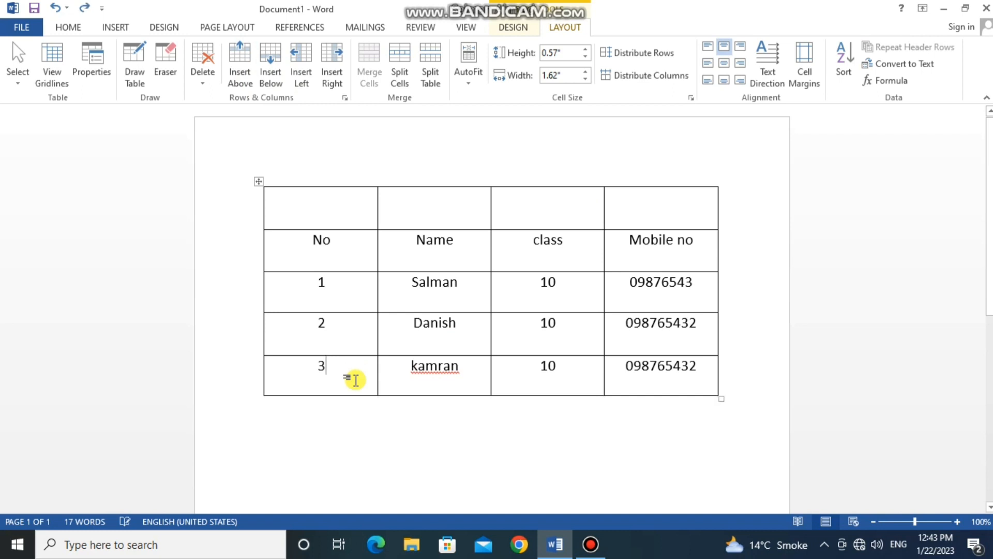
left_click(297, 55)
key("ctrl+z")
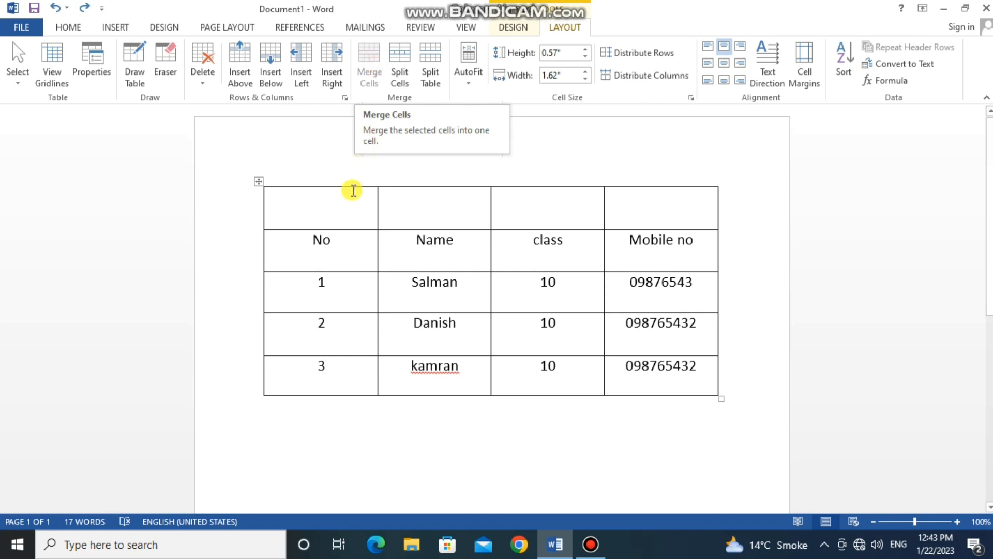
- Merge the four cells of the empty first row into one cell
left_click(349, 217)
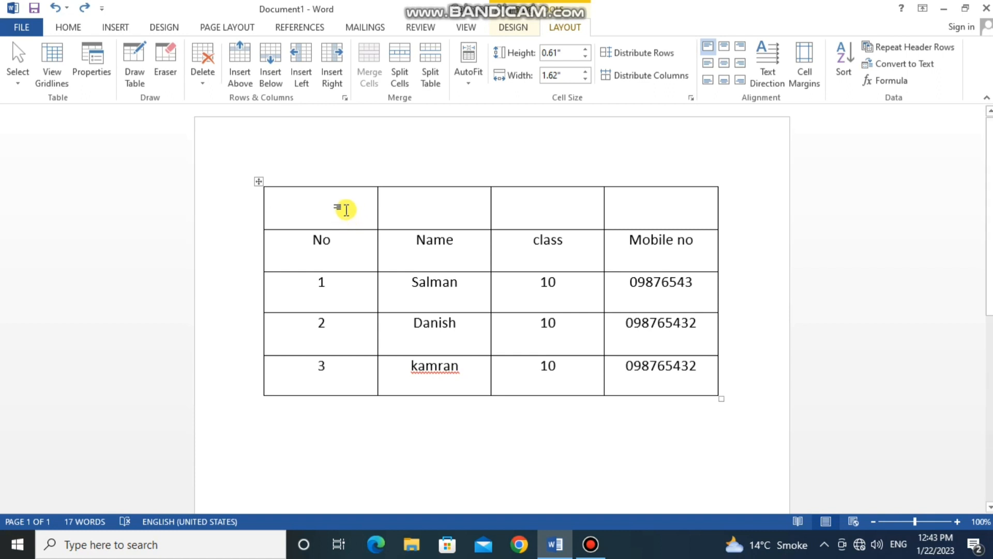
left_click_drag(345, 210, 623, 218)
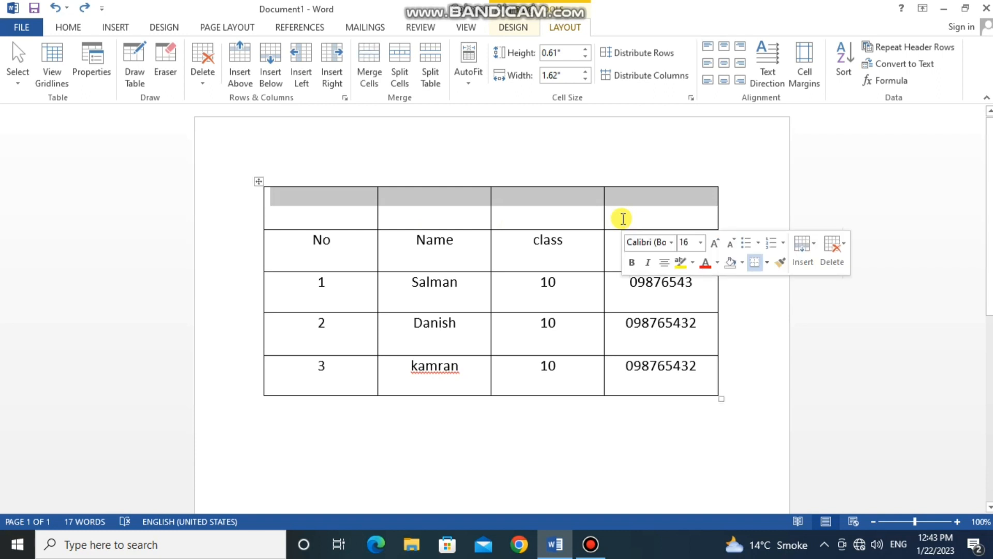
left_click(368, 72)
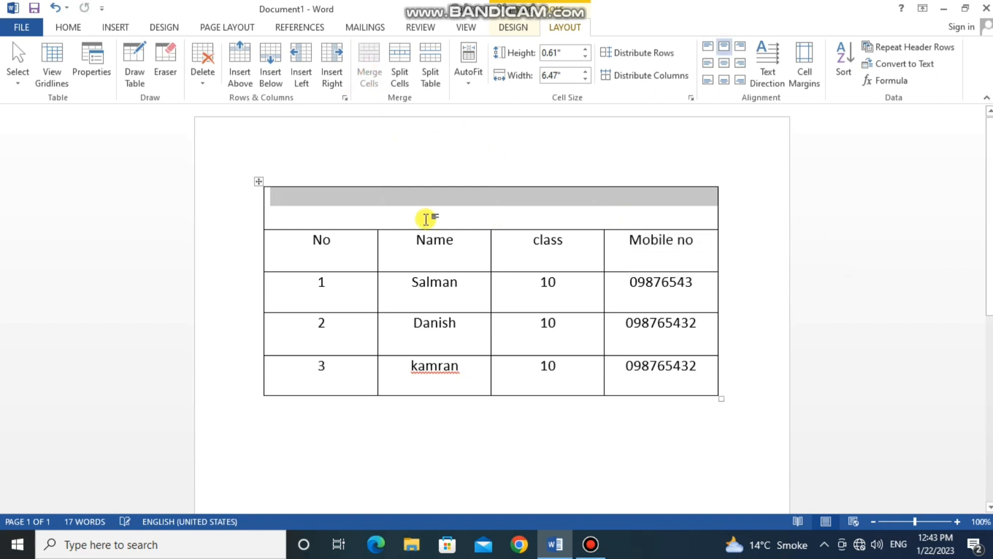
- Enter the title "Class 10 studens" in the merged first row of the table
left_click(447, 210)
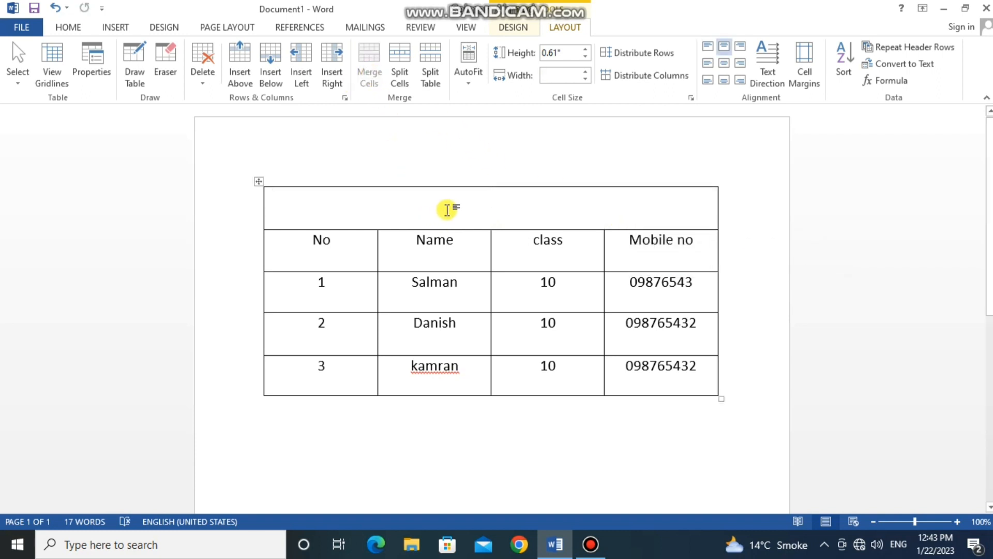
type("cl")
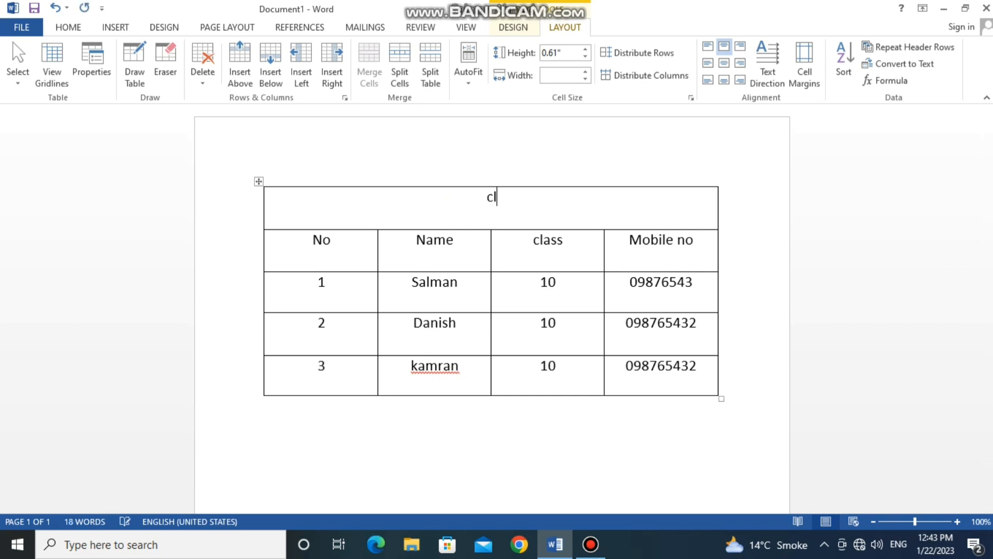
type("ass 10 stude")
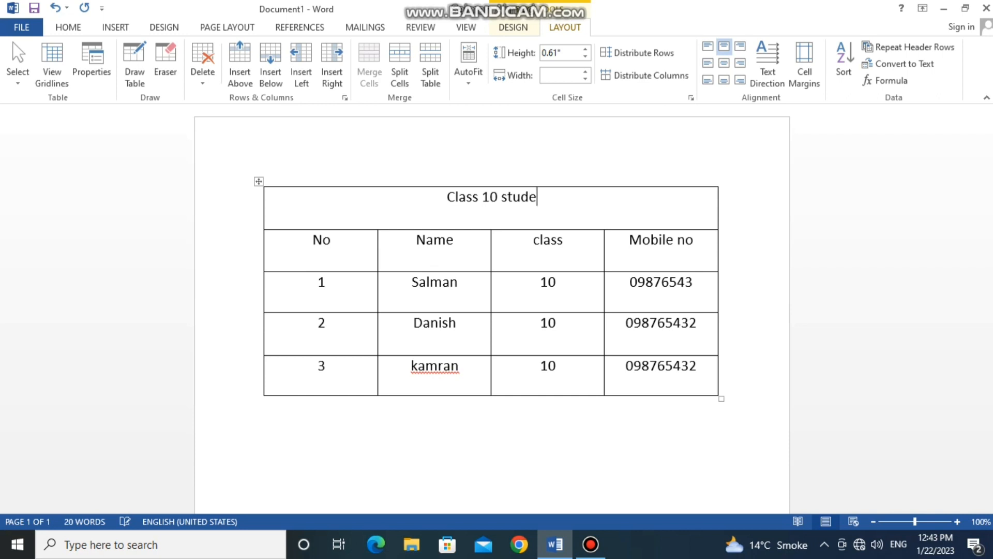
type("ns")
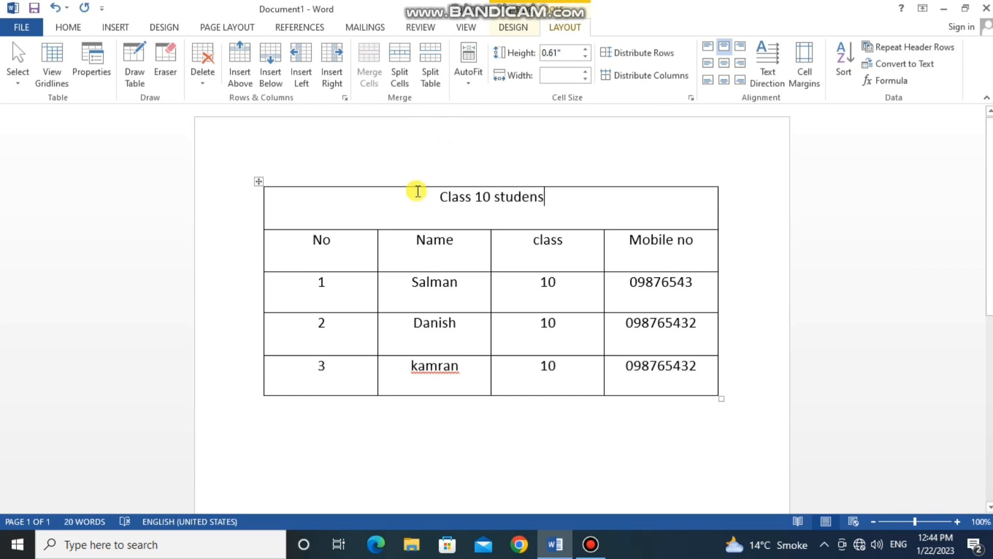
- Split the No header cell into 2 columns and 1 row, and undo the split
left_click(424, 261)
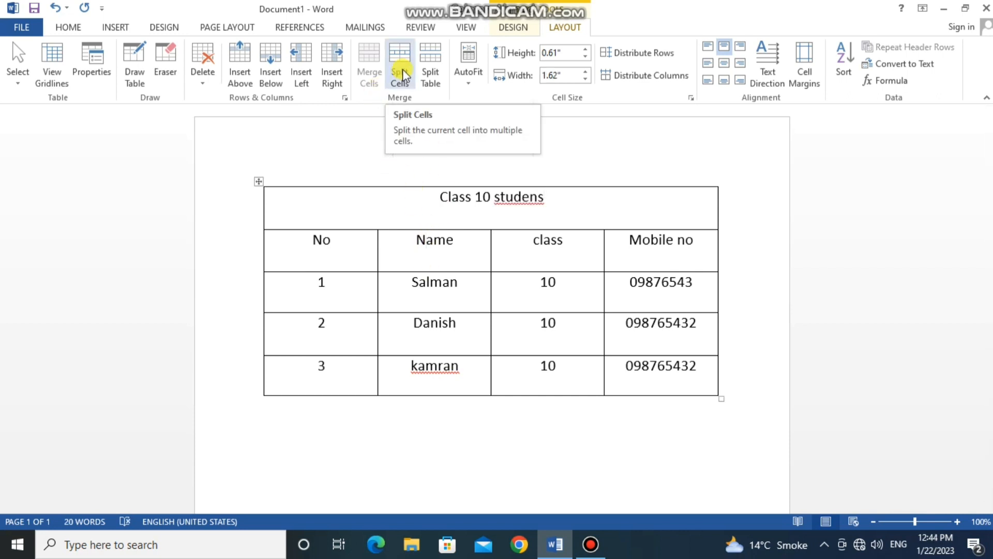
left_click(358, 251)
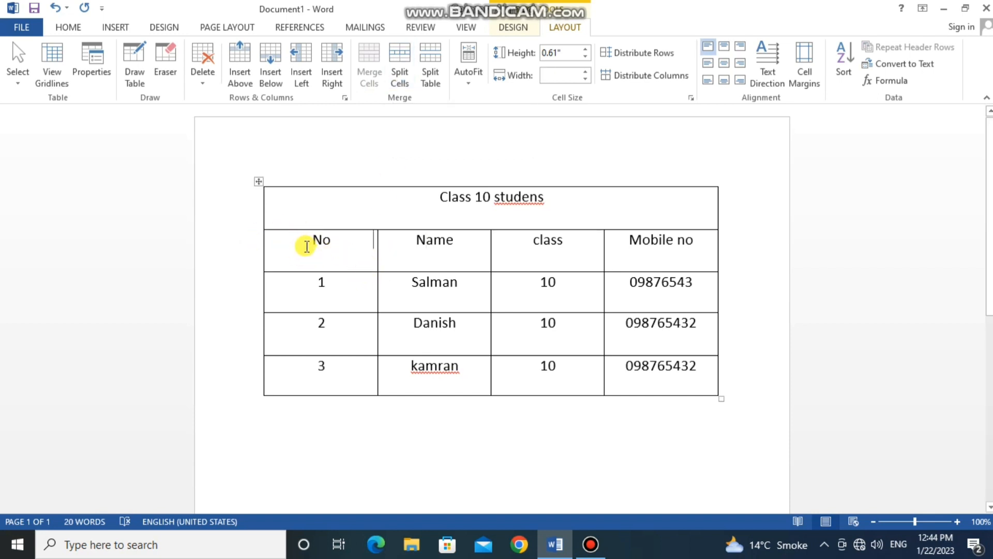
left_click(400, 58)
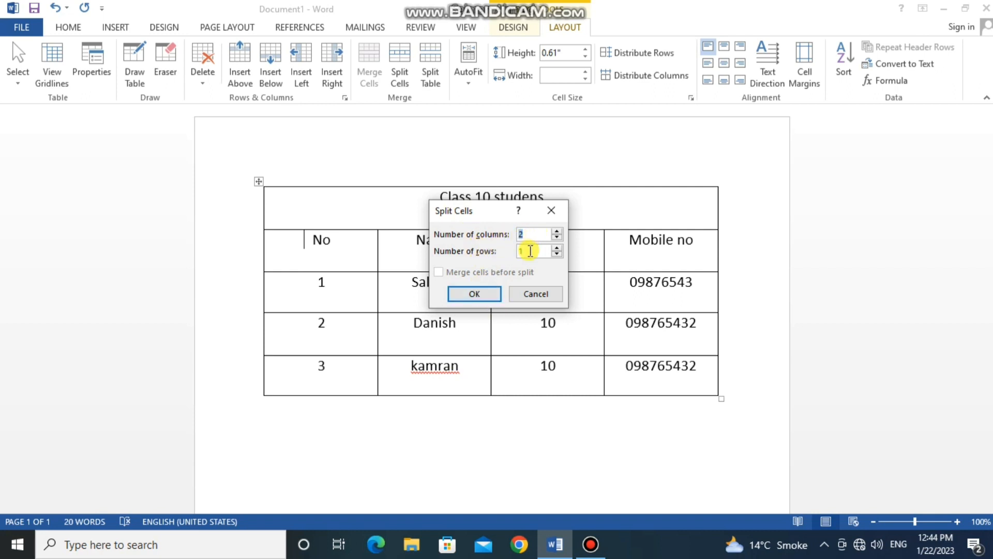
left_click(480, 297)
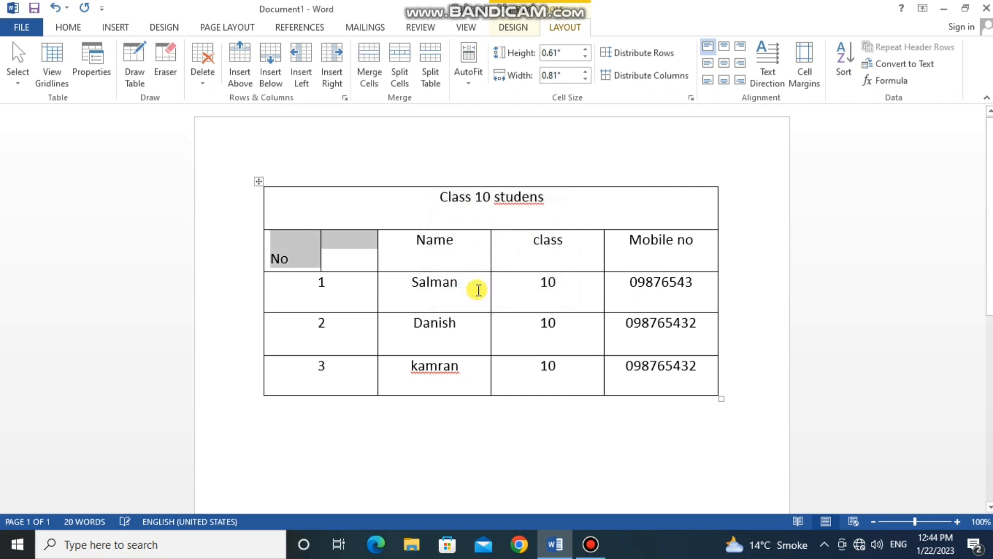
left_click(352, 254)
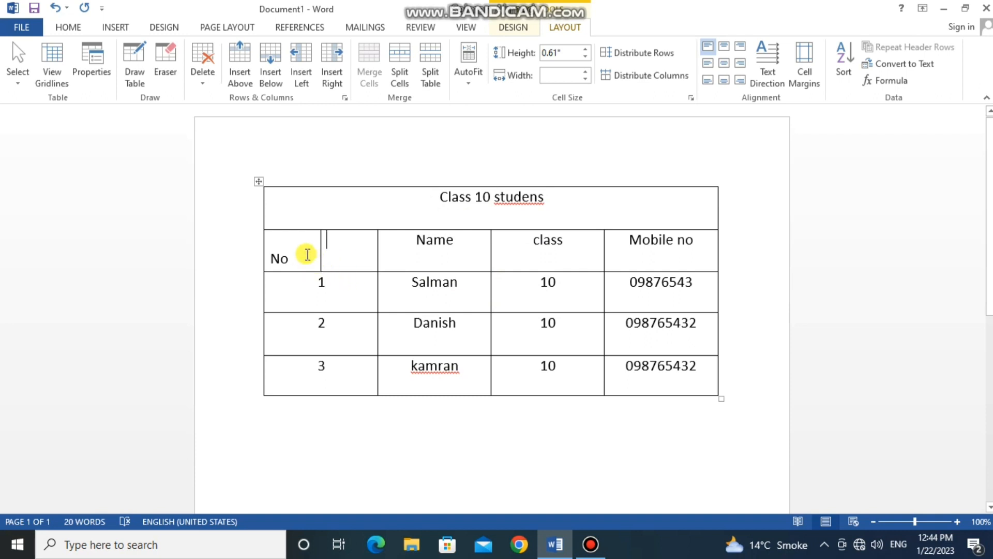
key("ctrl+z")
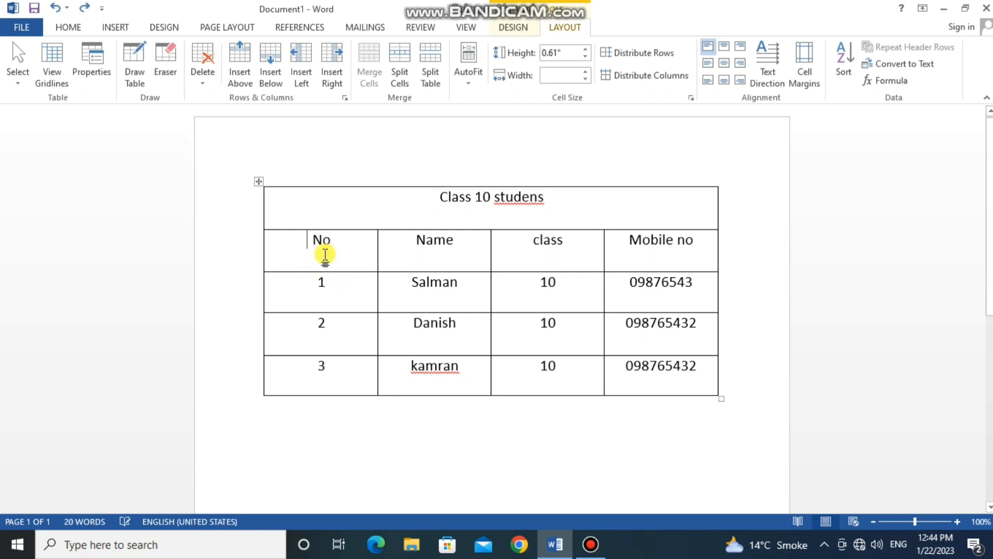
- Split the table between the title row and the header row, and undo it
left_click(430, 68)
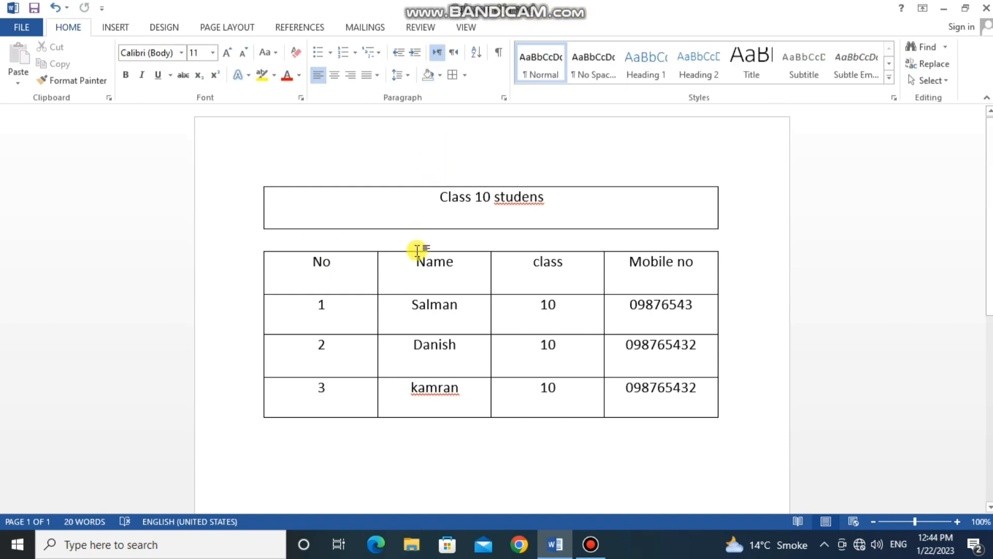
key("ctrl+z")
left_click(411, 286)
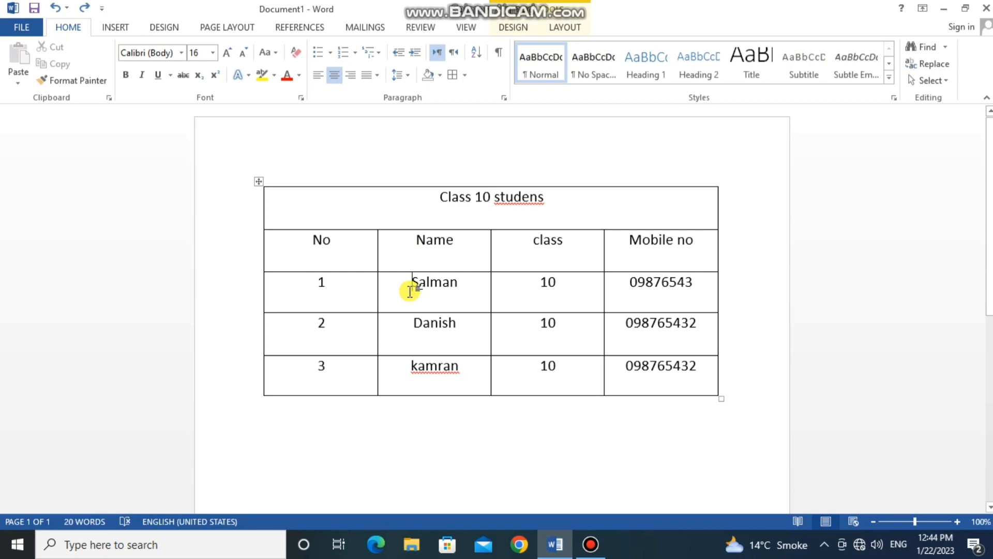
- Split the table above the row of student 1, and undo that split as well
left_click(316, 286)
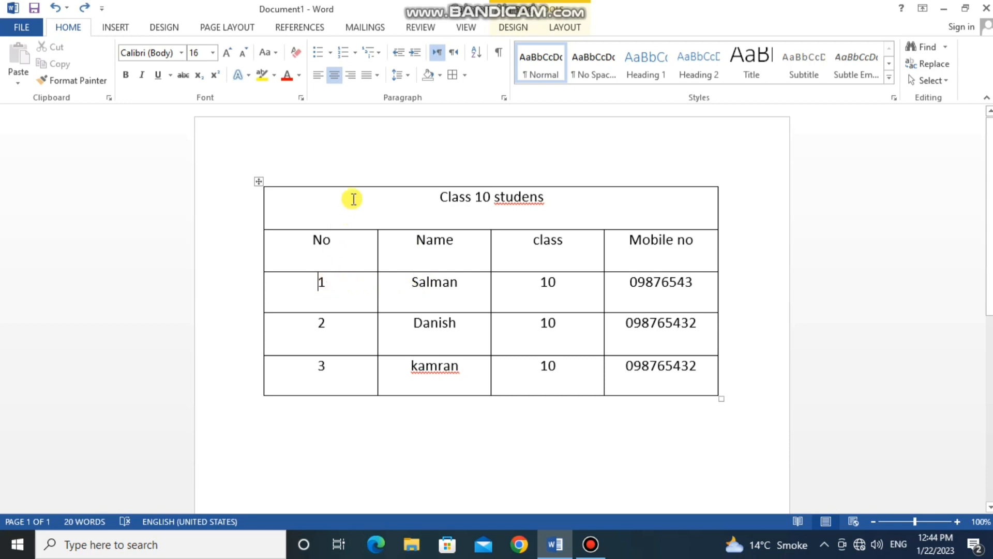
left_click(564, 27)
left_click(437, 62)
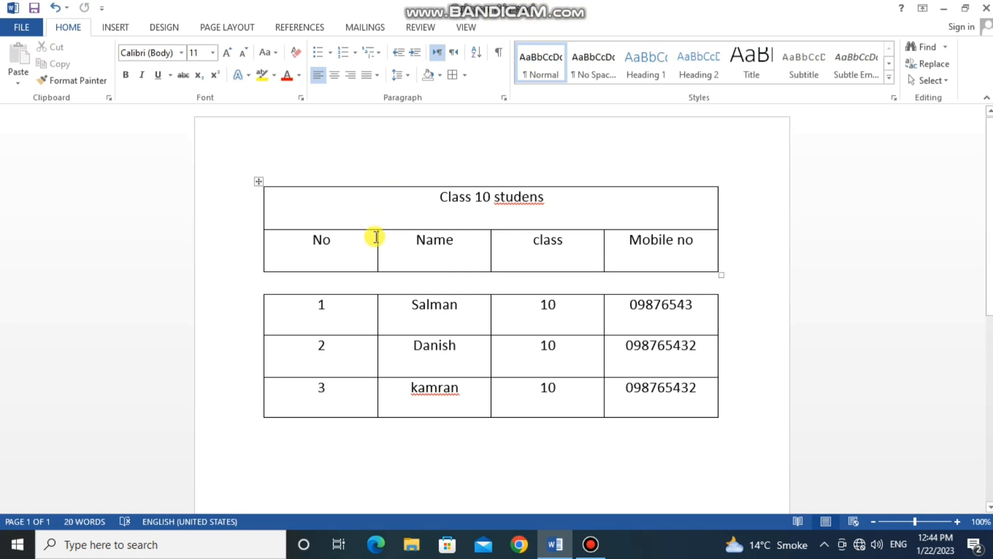
left_click(341, 331)
left_click(379, 212)
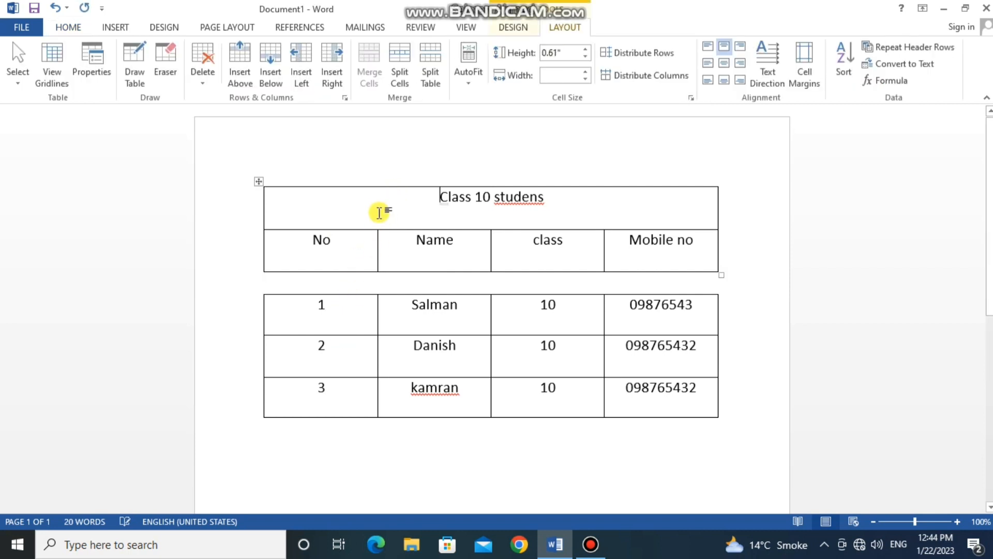
key("ctrl+z")
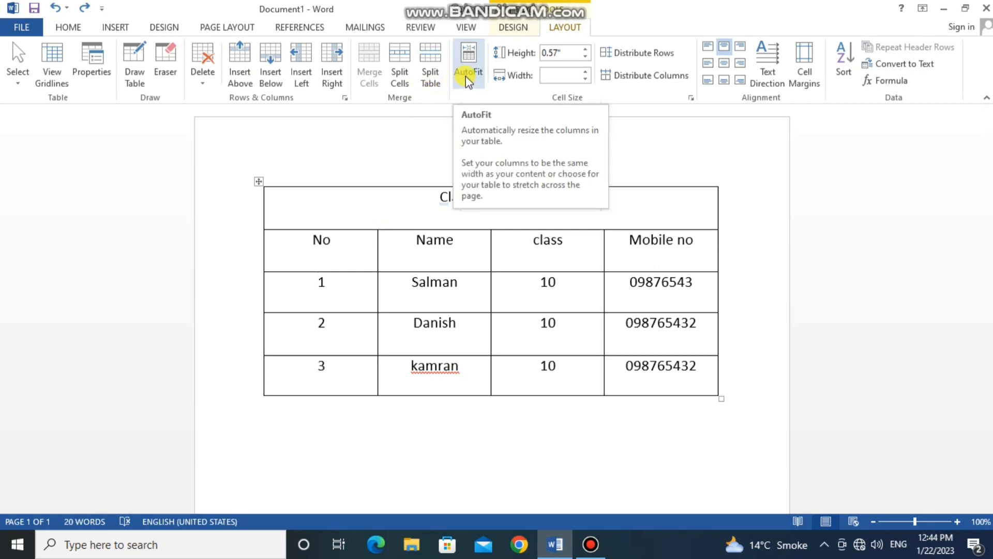
- Apply AutoFit Contents to the student table so its columns fit their text
left_click(570, 238)
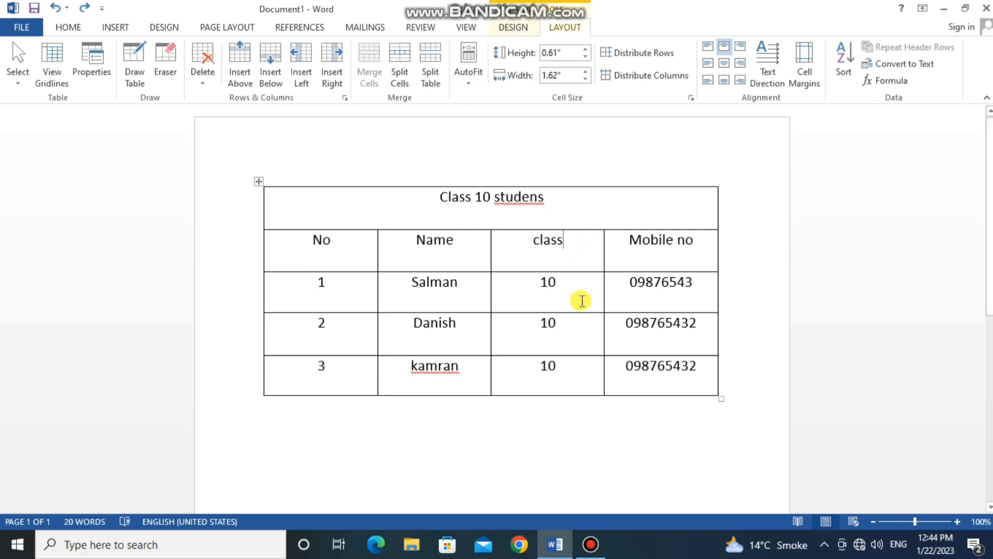
left_click(469, 63)
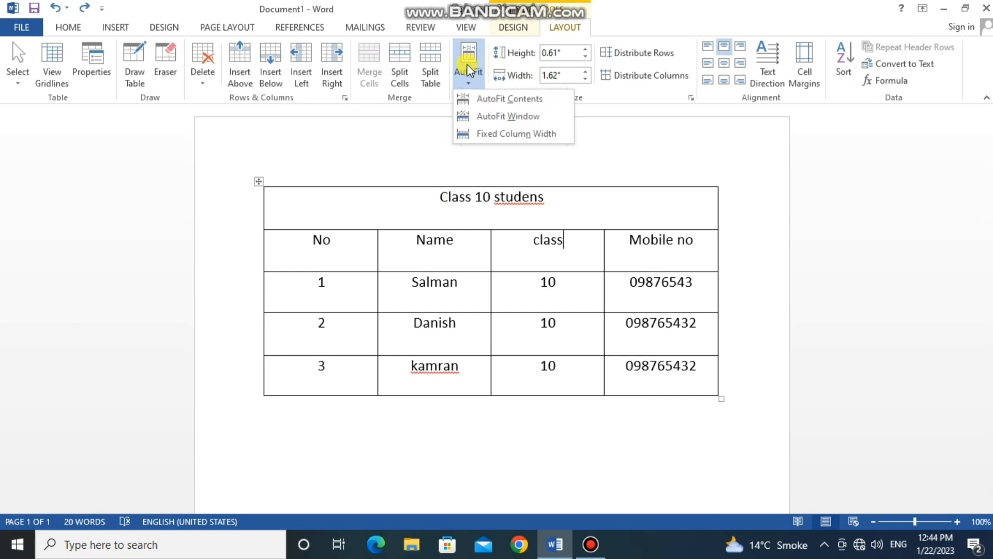
left_click(510, 98)
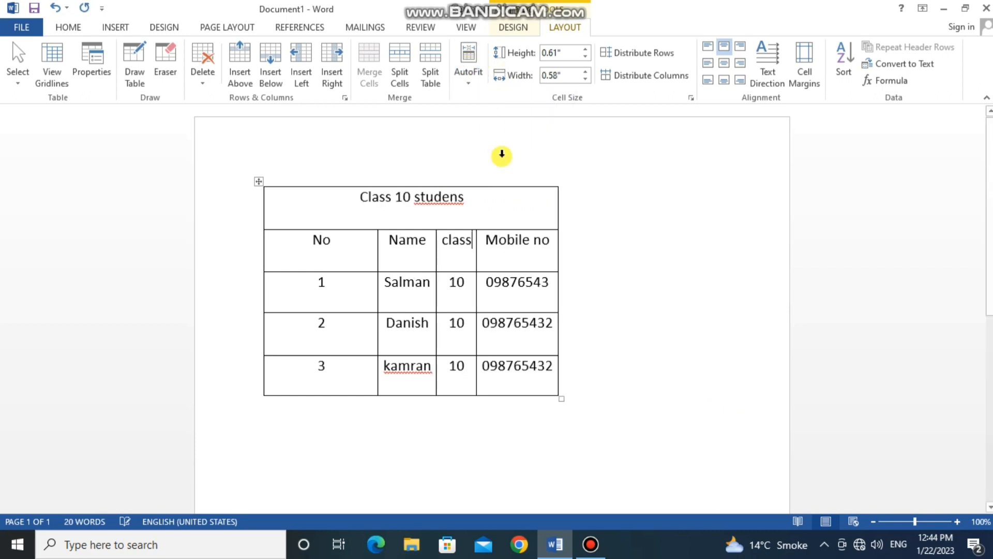
left_click(259, 180)
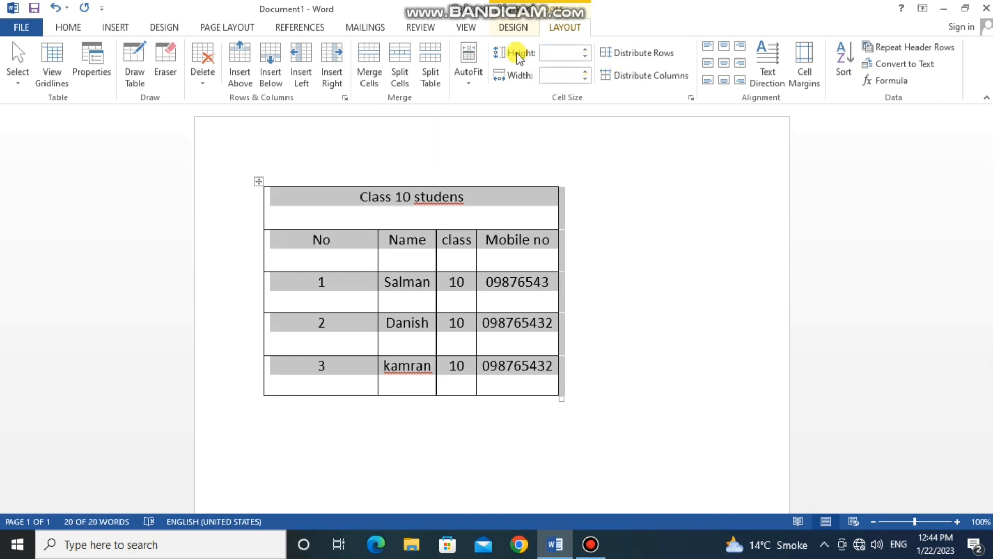
left_click(466, 71)
left_click(480, 99)
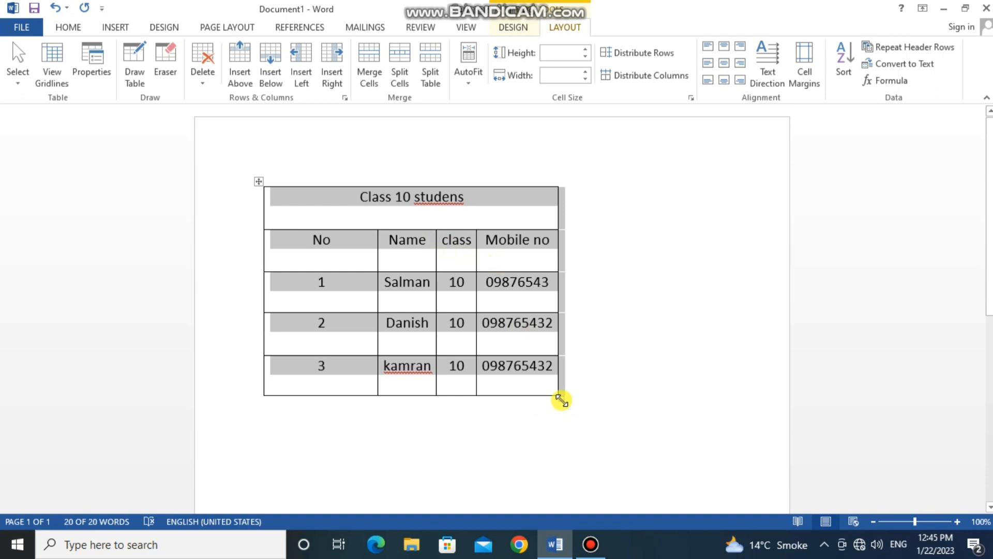
- Widen the whole table freehand and centre the text of the No and Name header cells
left_click_drag(562, 400, 689, 400)
left_click(316, 210)
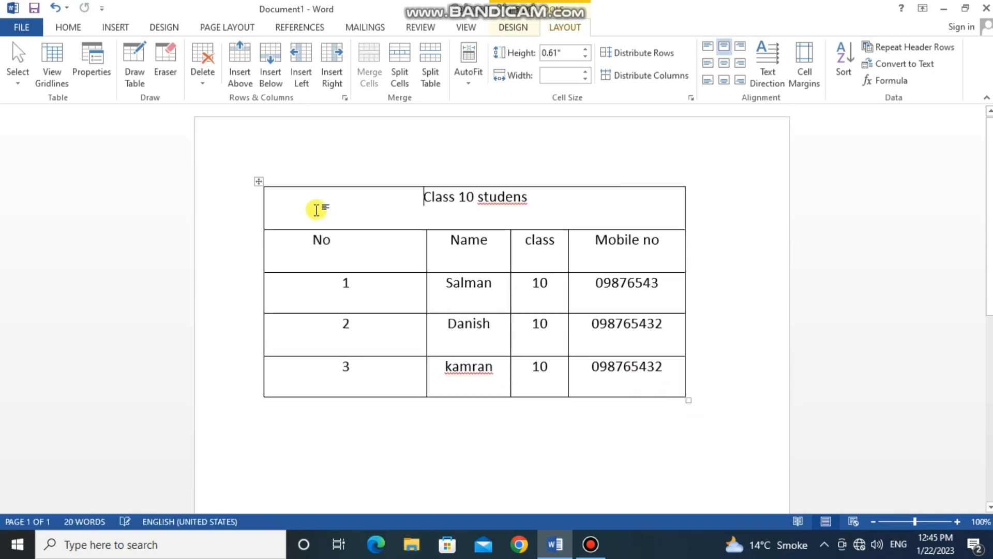
left_click_drag(357, 245, 436, 255)
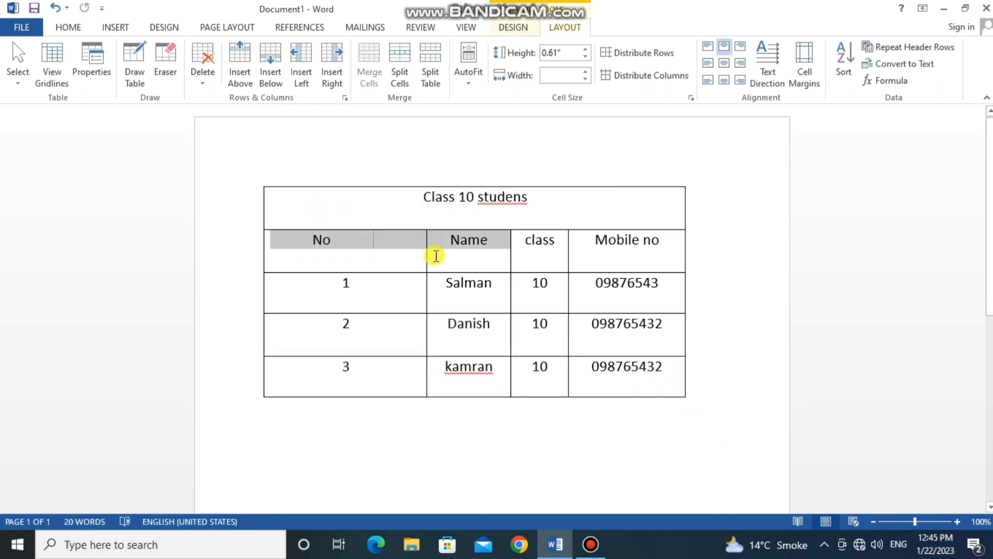
left_click(68, 27)
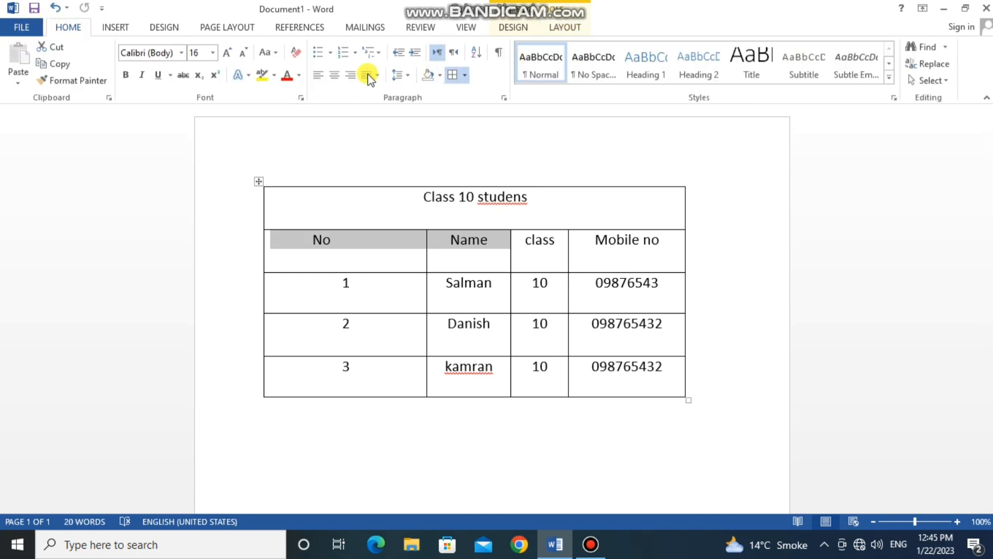
left_click(339, 74)
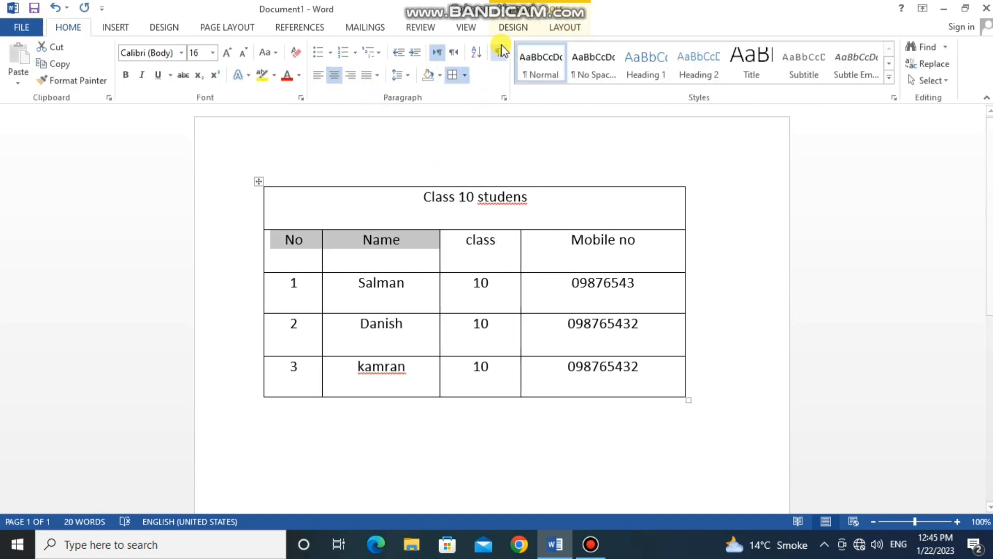
- Select the entire widened table and shrink all its columns again with AutoFit Contents
left_click(563, 26)
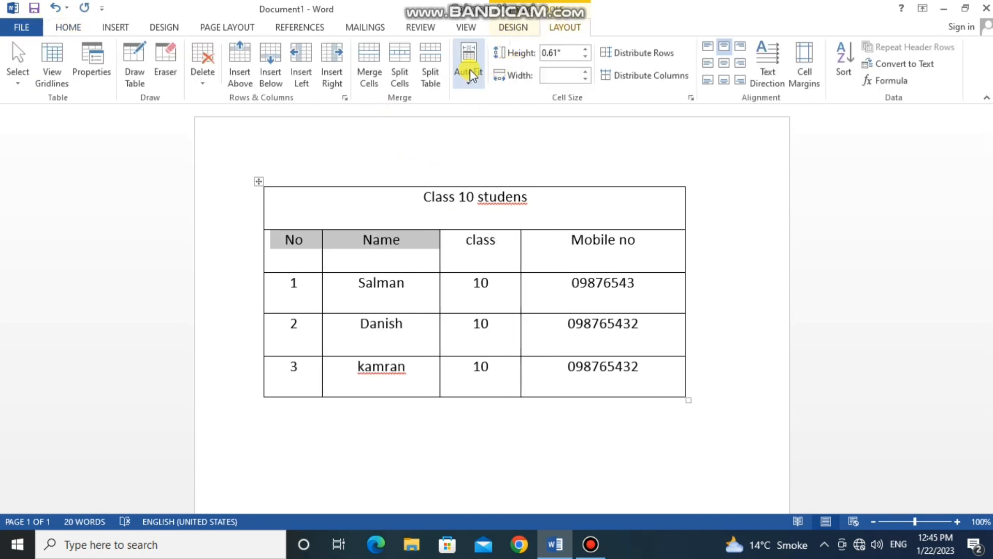
left_click(258, 181)
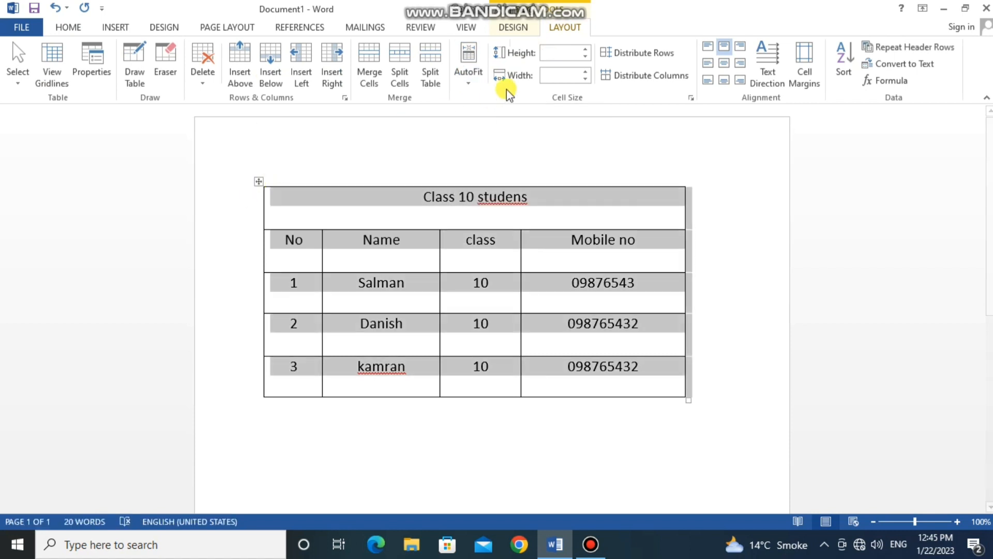
left_click(474, 70)
left_click(483, 100)
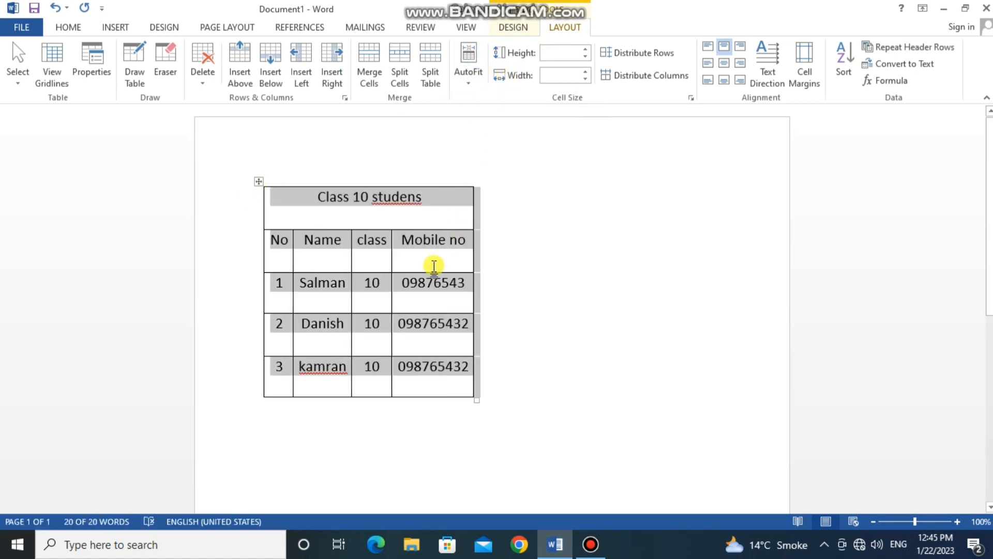
- Stretch the table to the full page text width with AutoFit Window
left_click(388, 243)
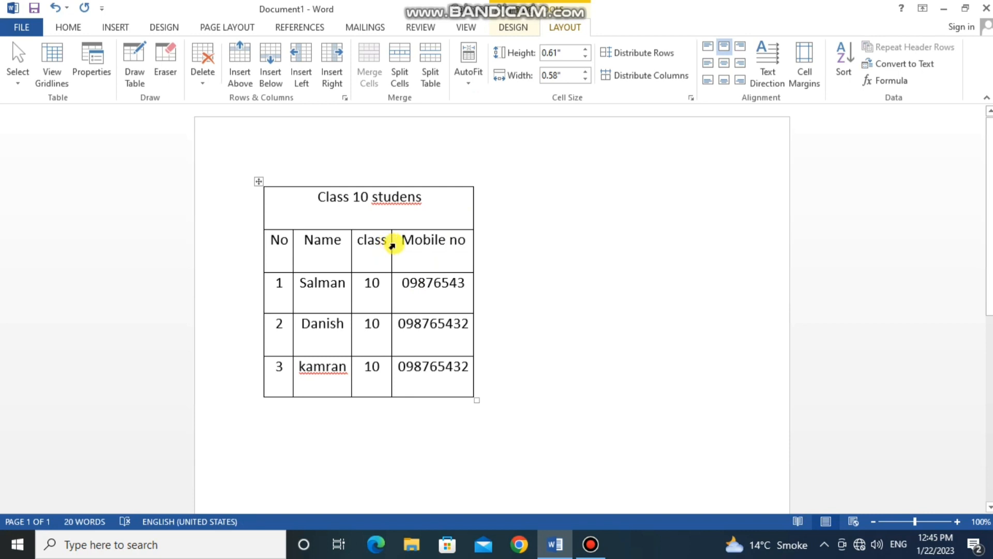
left_click(467, 73)
left_click(489, 116)
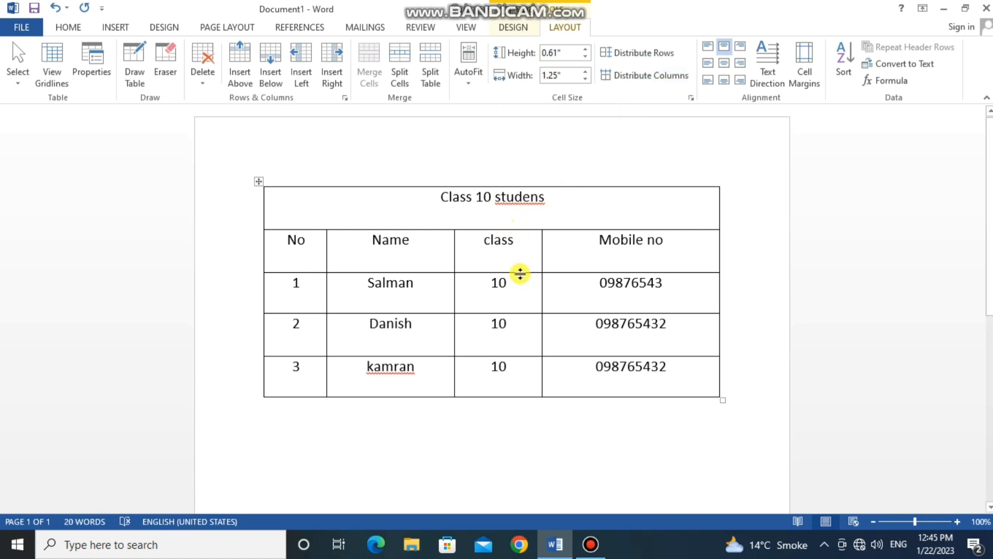
- Resize the table unevenly: header row about 1.38" tall, class column about 2.29" wide, student 1's name cell about 1.18" tall and 0.84" wide
left_click_drag(520, 273, 614, 355)
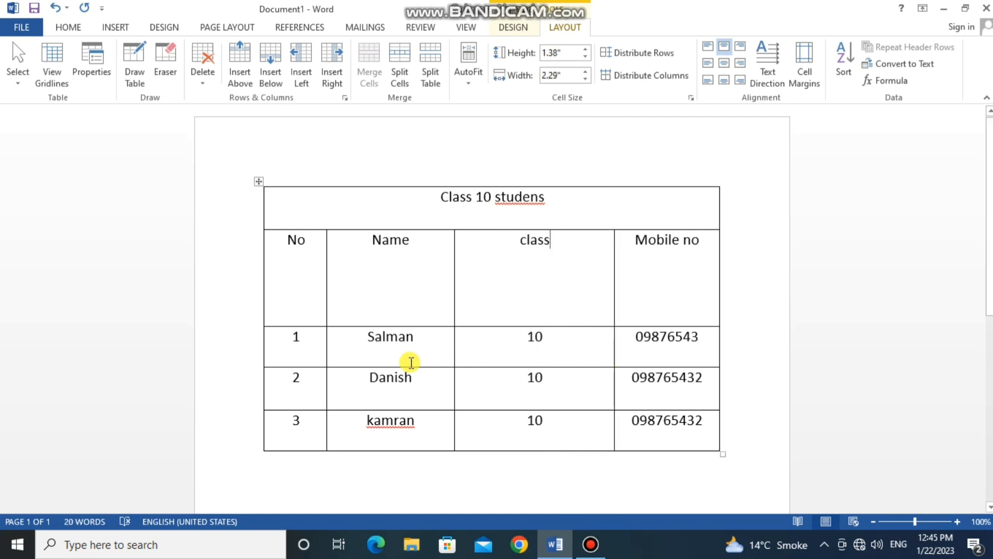
left_click(328, 341)
left_click_drag(326, 341, 396, 342)
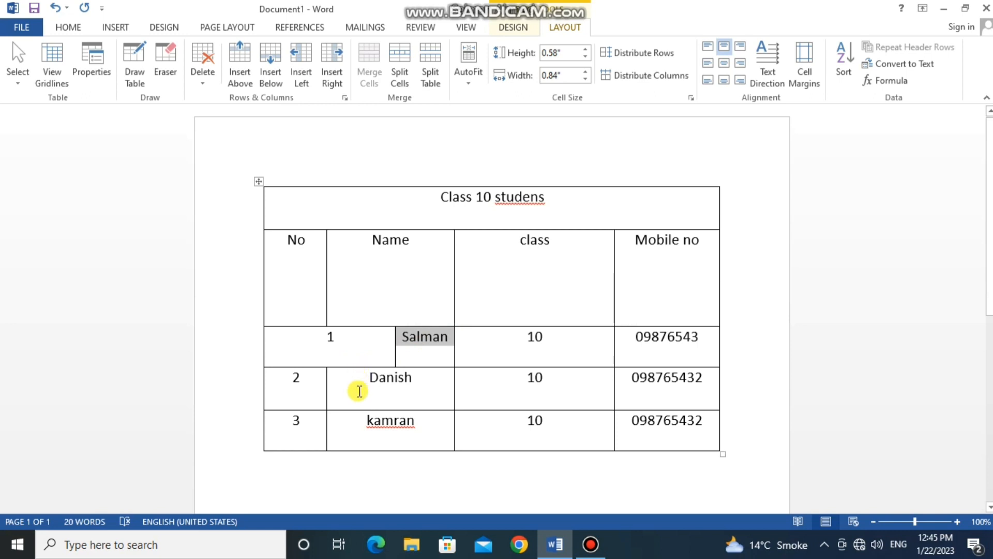
left_click_drag(354, 367, 354, 410)
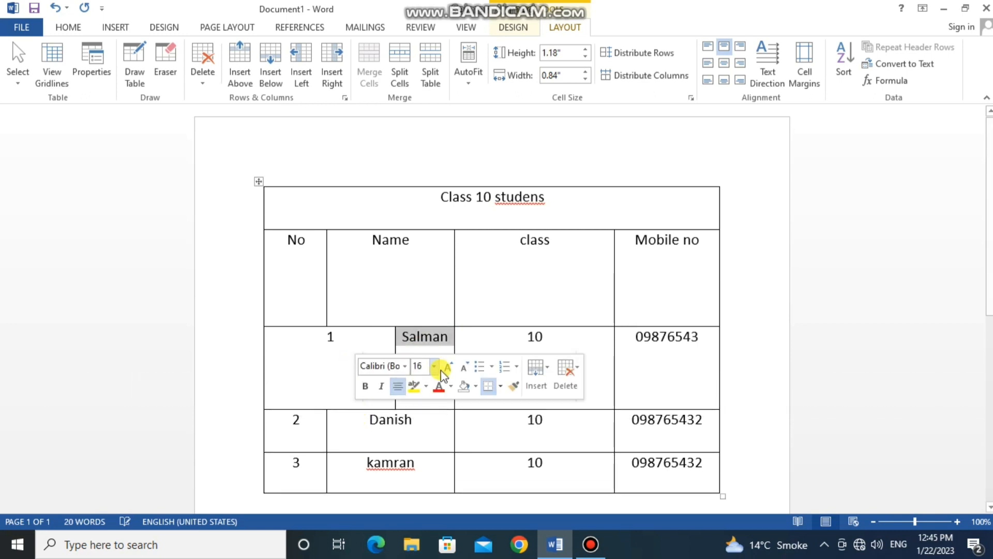
- Select the entire table and distribute its rows to equal heights
left_click(593, 282)
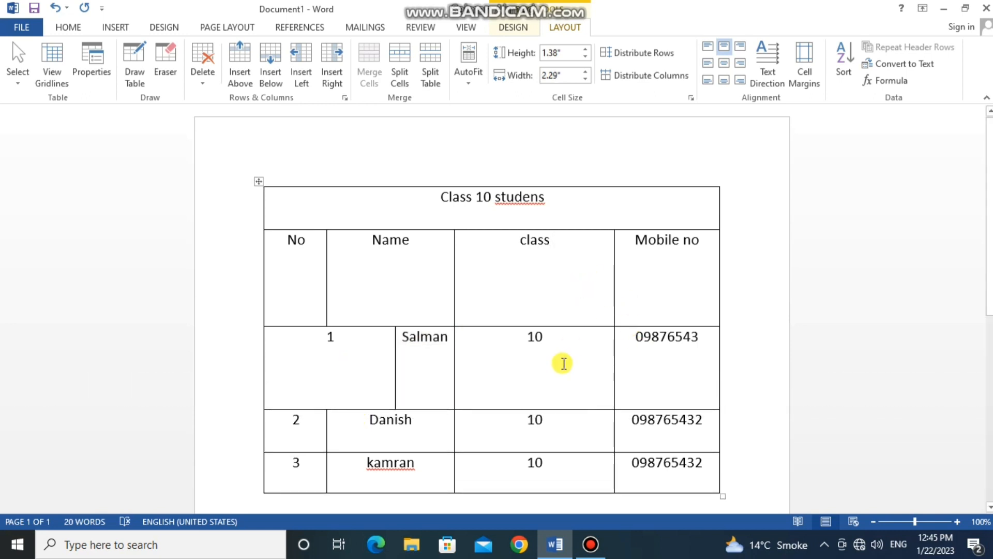
left_click(259, 181)
left_click(639, 52)
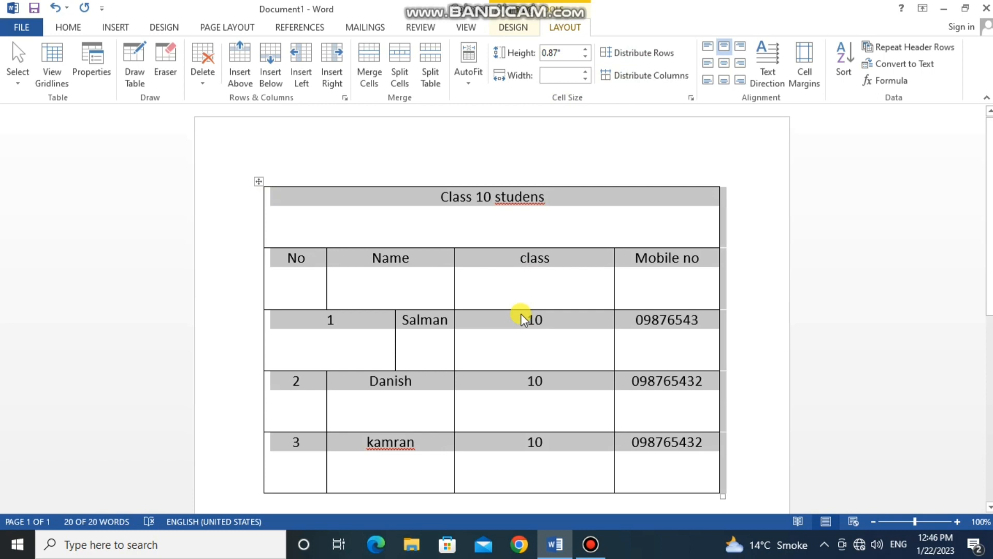
- Distribute the table's columns to equal widths
left_click(644, 78)
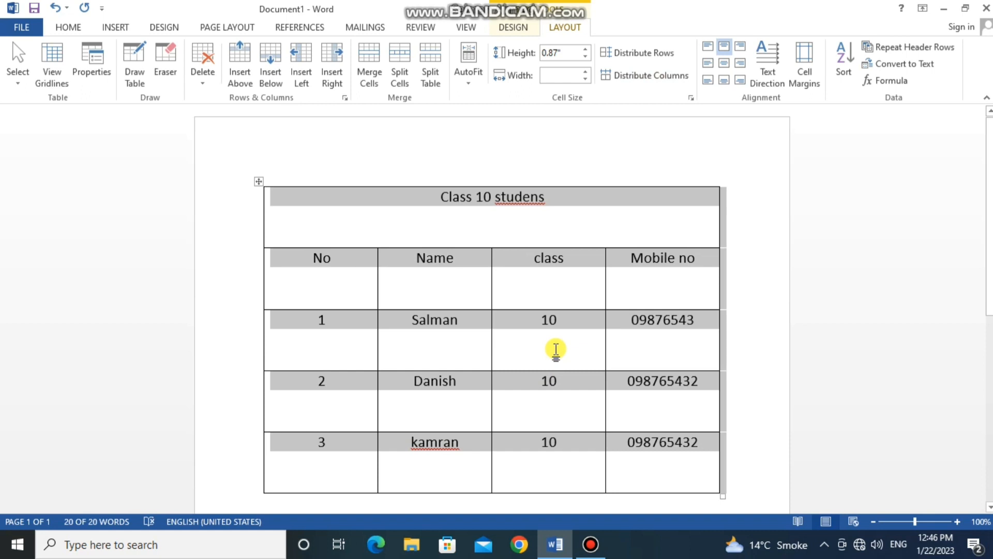
left_click(534, 259)
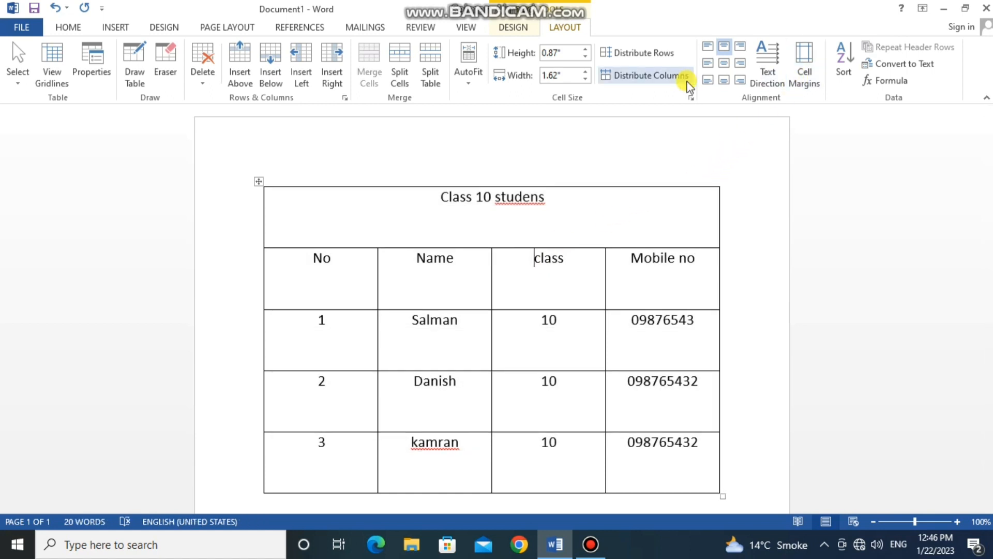
left_click(68, 26)
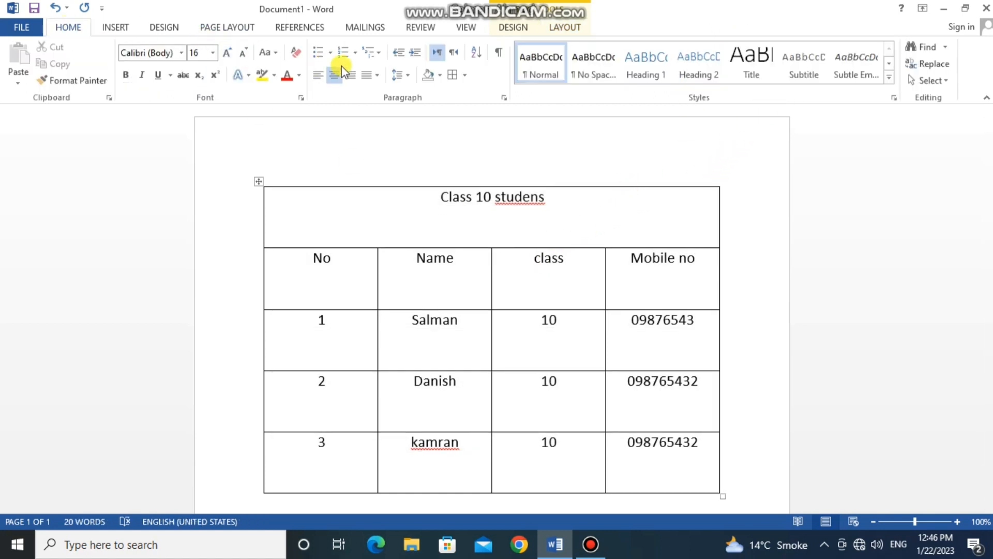
left_click(565, 27)
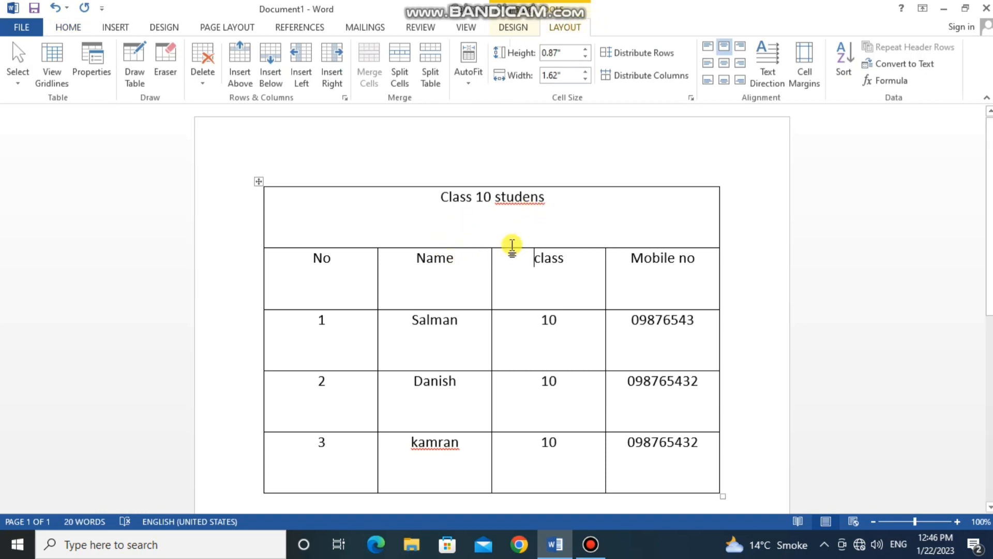
- Make the title row much taller and stretch the header row with No, Name, class and Mobile no to about 1.81"
left_click_drag(512, 248, 496, 347)
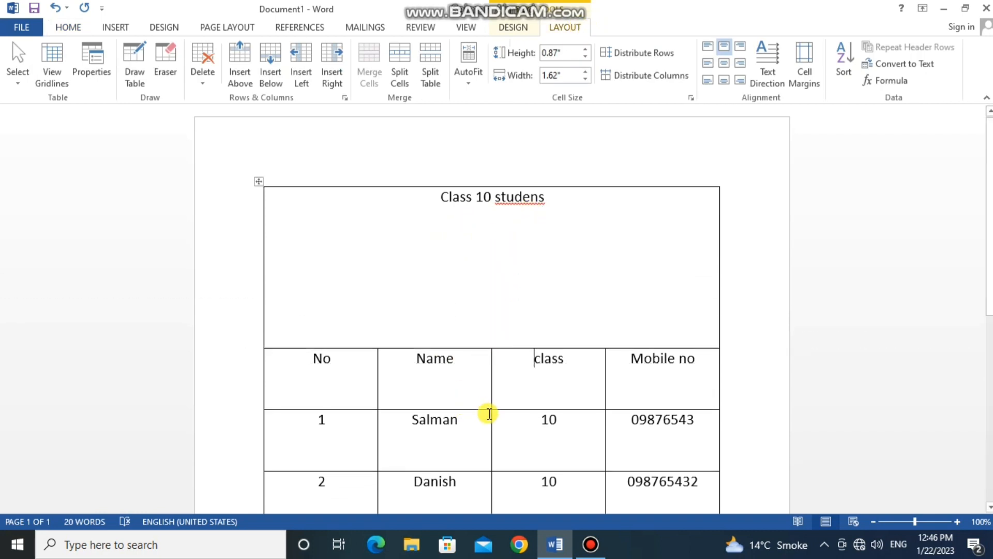
left_click_drag(477, 410, 467, 475)
scroll(492, 367, "down", 4)
scroll(492, 353, "up", 3)
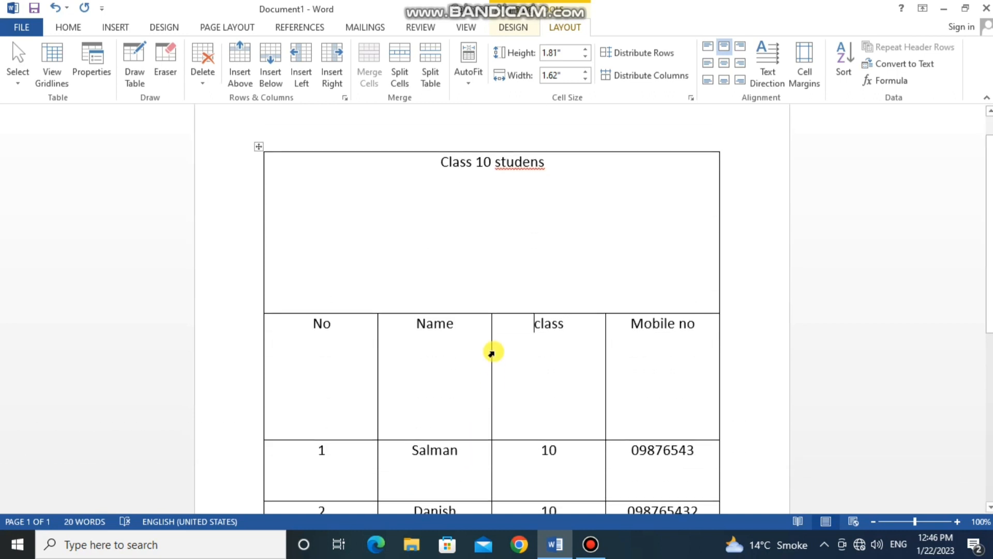
- Select the entire table, try the top-left and top-right cell alignments, and settle on Align Center
left_click(259, 147)
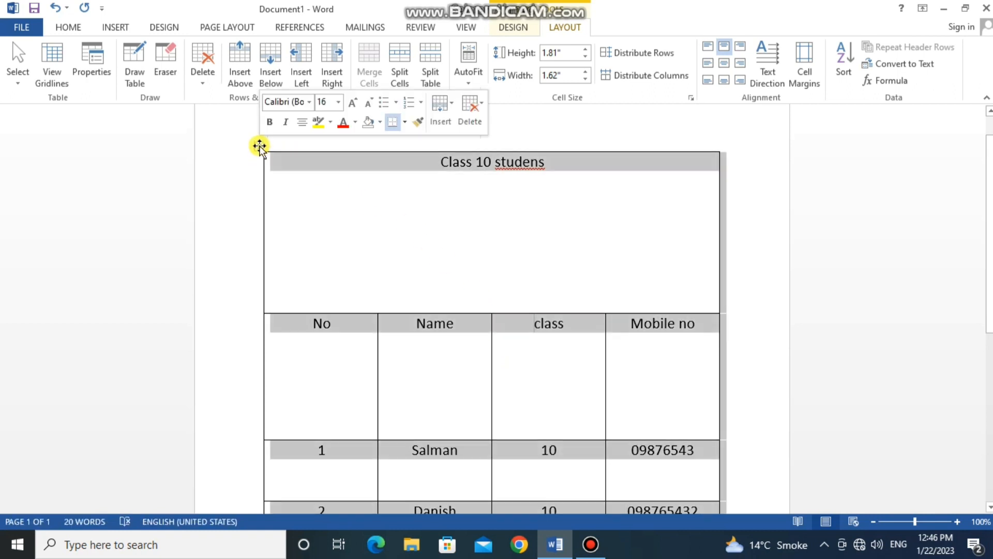
left_click(706, 46)
left_click(741, 48)
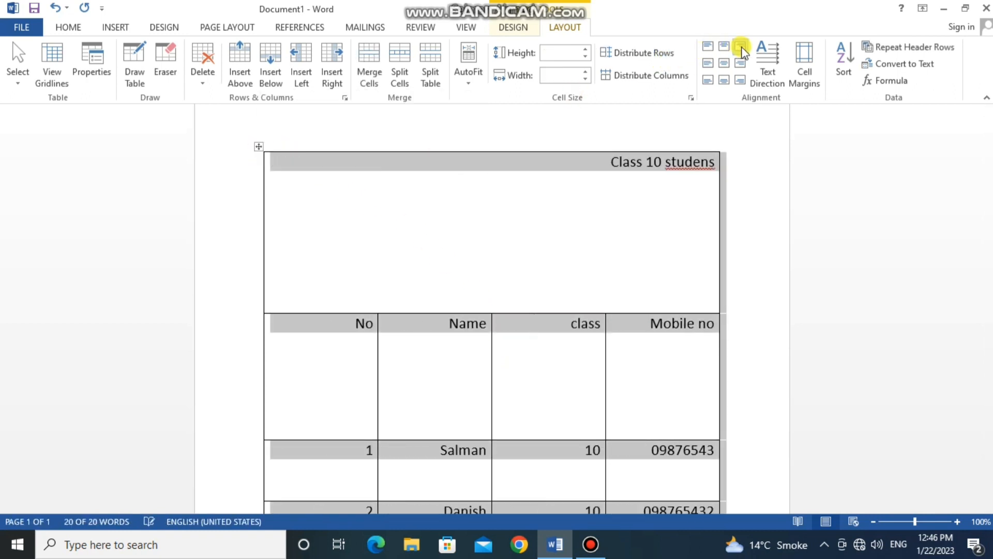
left_click(724, 63)
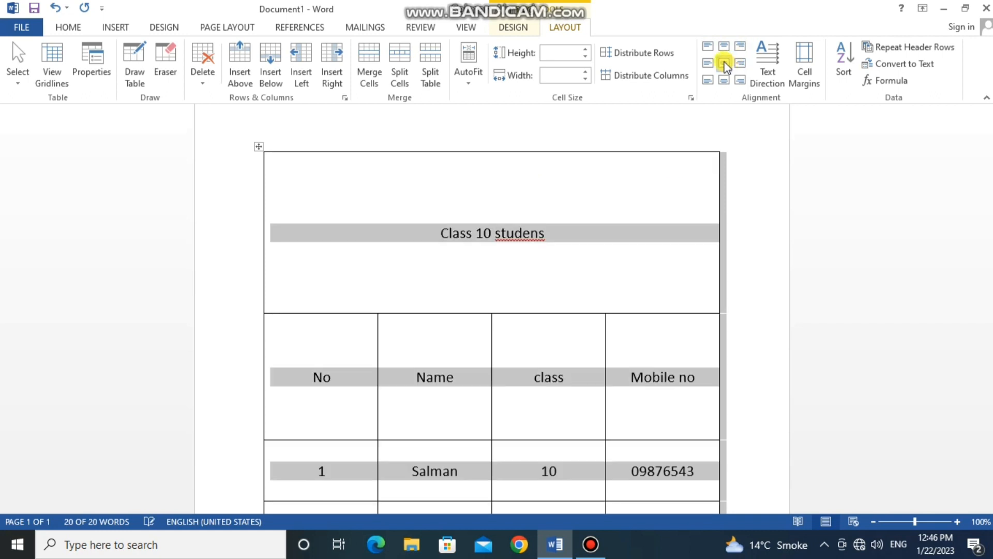
scroll(595, 230, "down", 1)
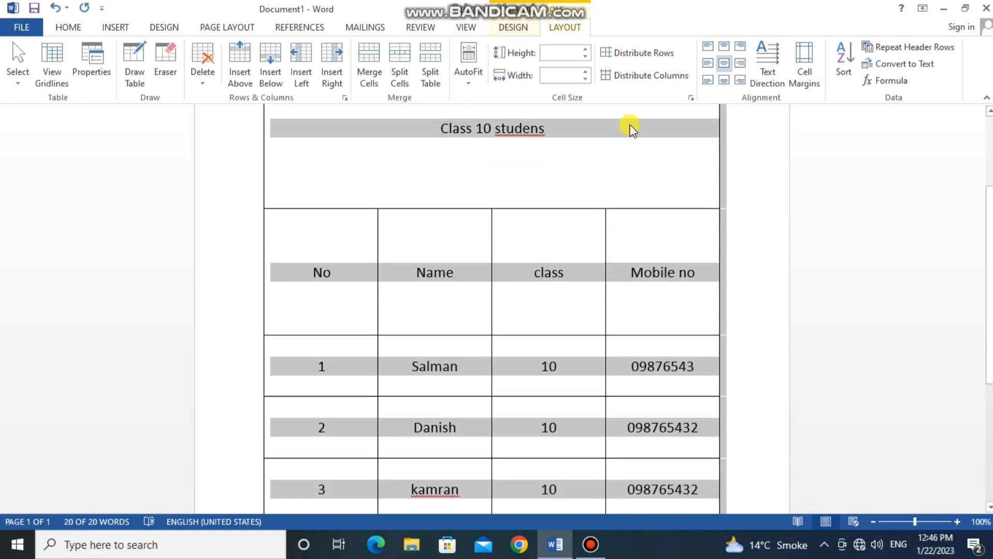
- Distribute the selected table's rows so all five share the same height
left_click(640, 53)
scroll(608, 235, "up", 4)
scroll(605, 235, "down", 7)
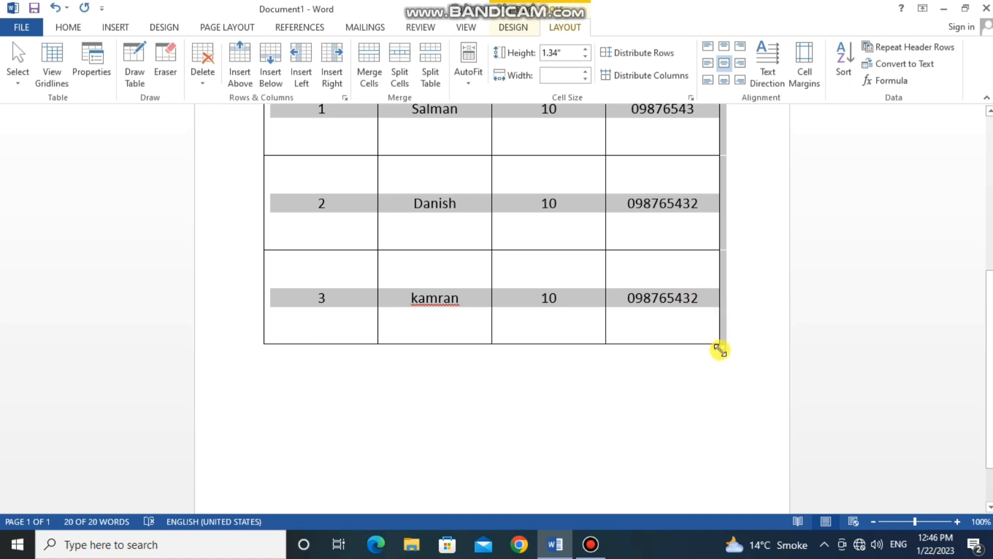
- Shrink the whole table proportionally until its rows are about 0.68" tall
left_click_drag(721, 348, 721, 146)
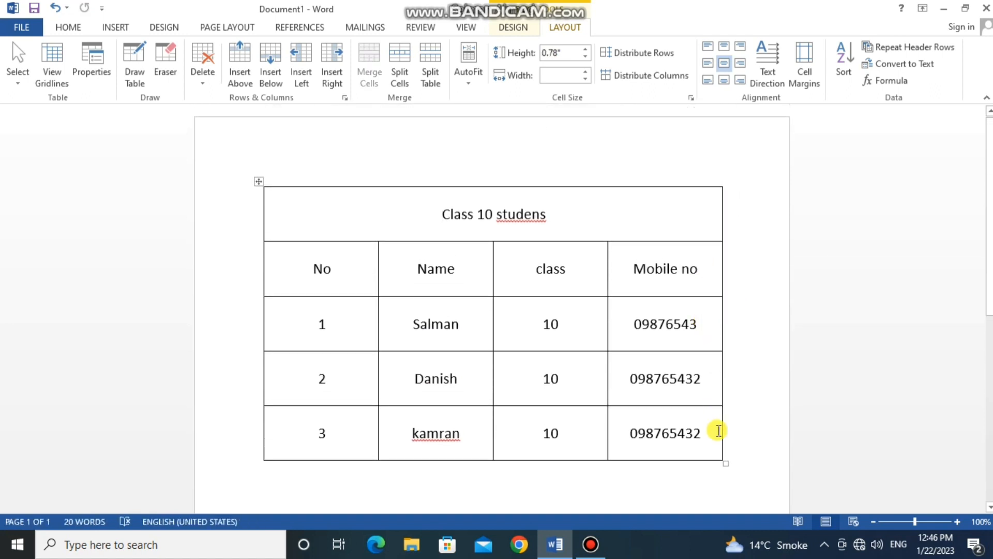
left_click_drag(727, 463, 728, 356)
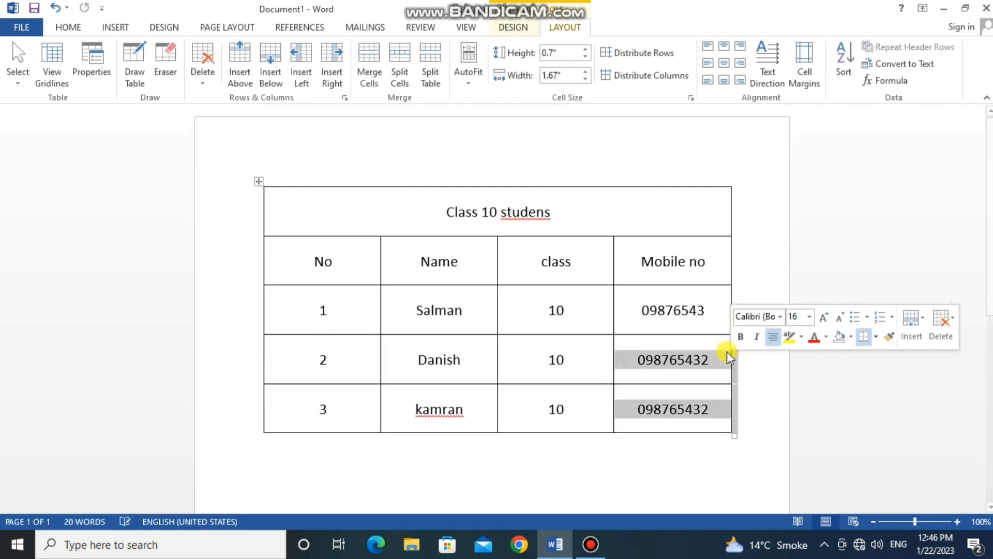
left_click(676, 311)
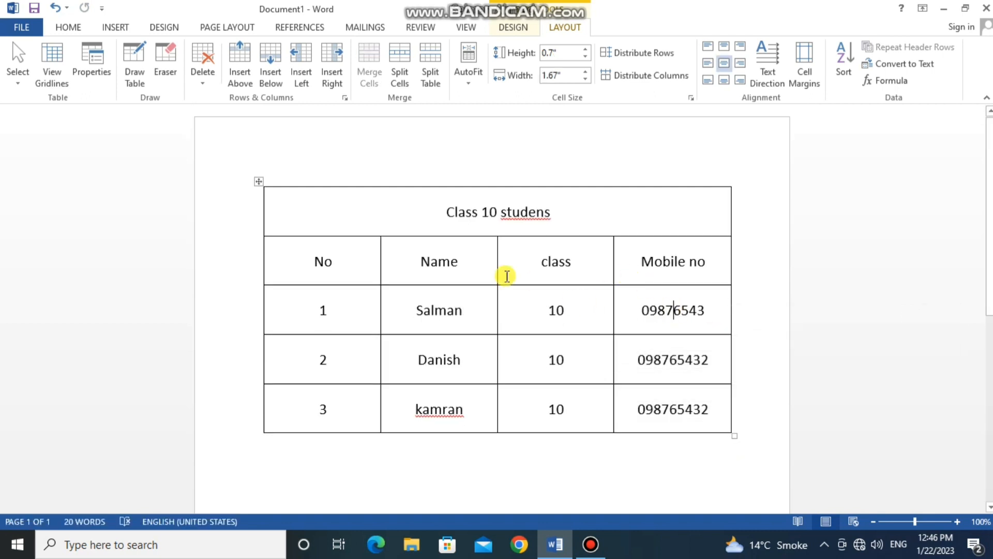
left_click_drag(735, 436, 704, 428)
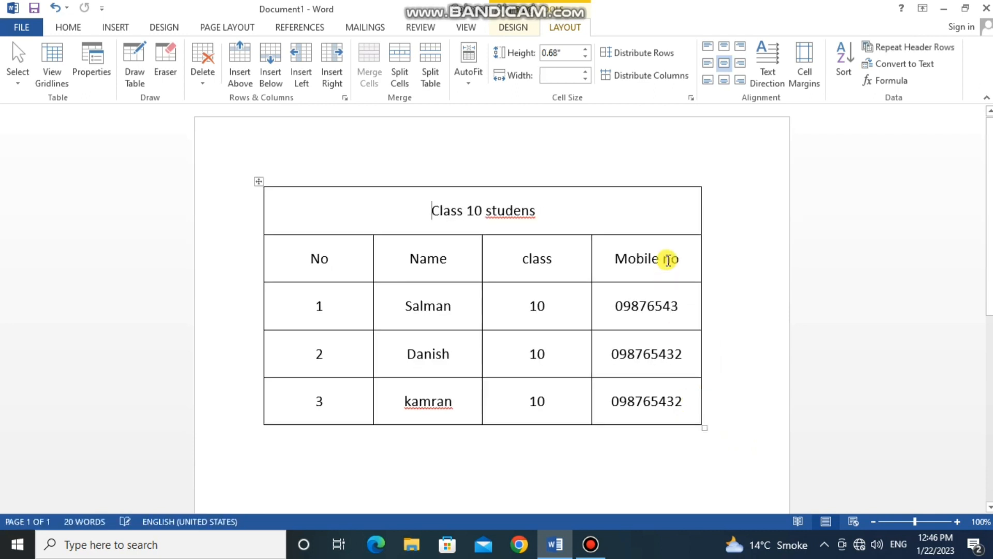
- Insert a new column after Mobile no, merge all its cells into one, and try distributing rows on the merged cell
left_click(331, 71)
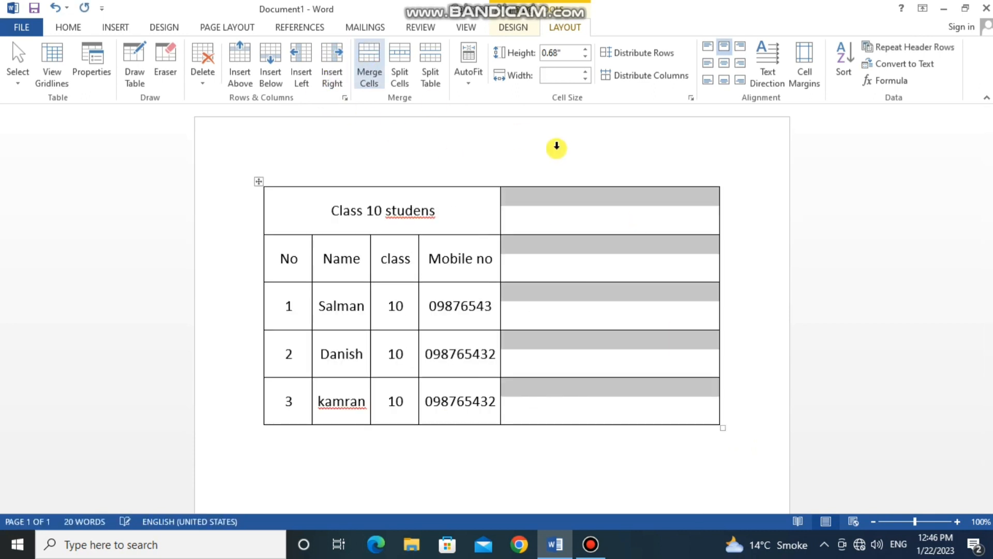
left_click(575, 223)
left_click_drag(595, 220, 606, 386)
left_click(368, 71)
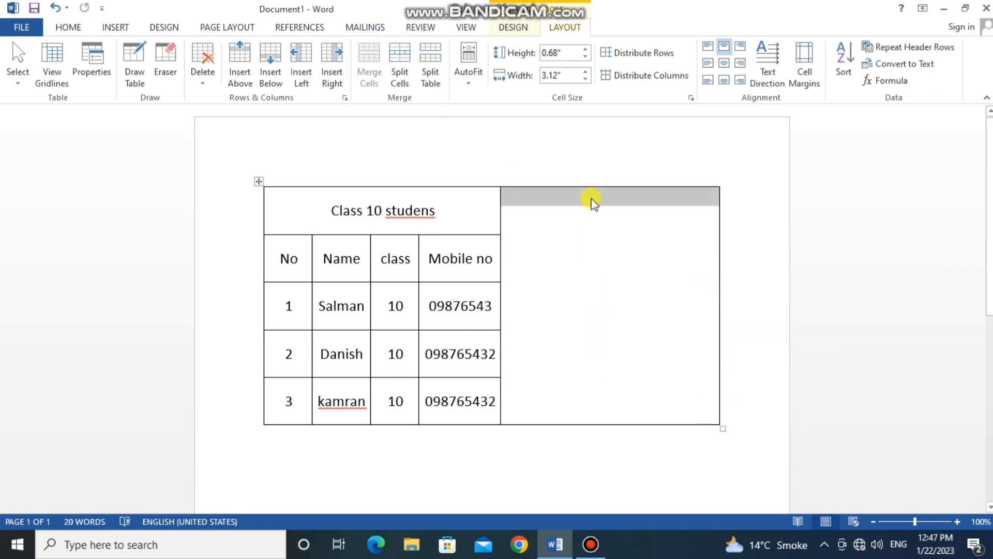
left_click(634, 53)
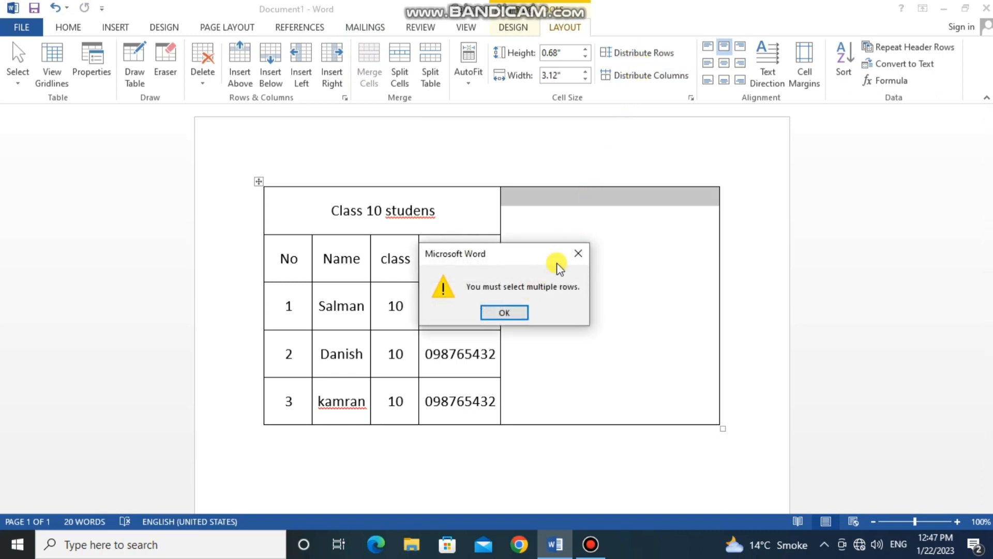
key("Return")
- Narrow the merged column to about 1.25" and widen the Mobile no, class and Name columns
left_click_drag(499, 297, 632, 311)
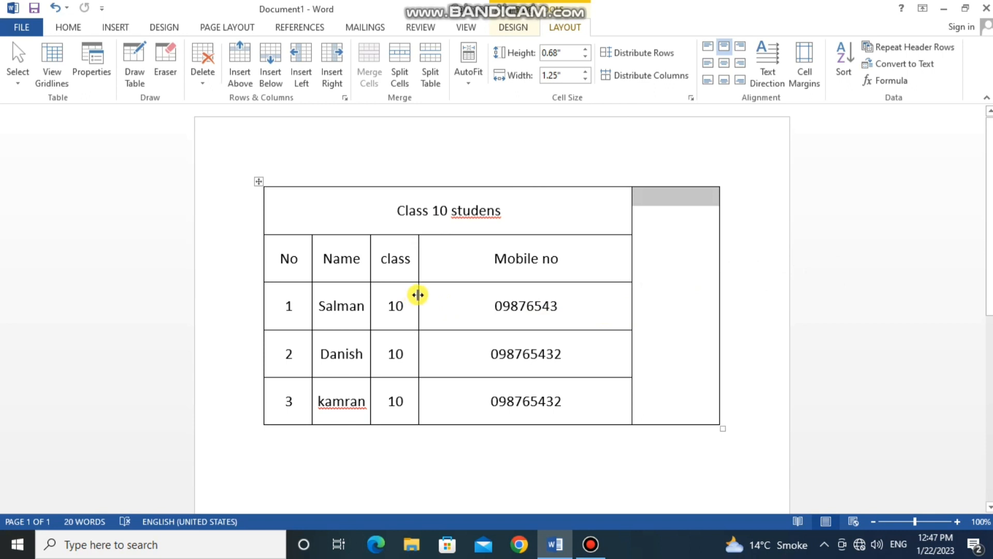
left_click_drag(417, 295, 478, 308)
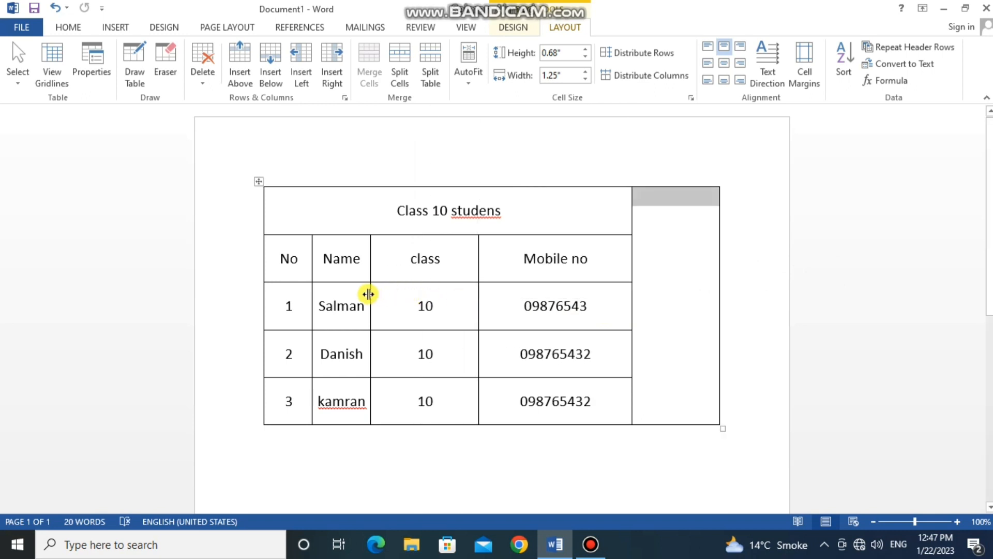
left_click_drag(368, 294, 408, 291)
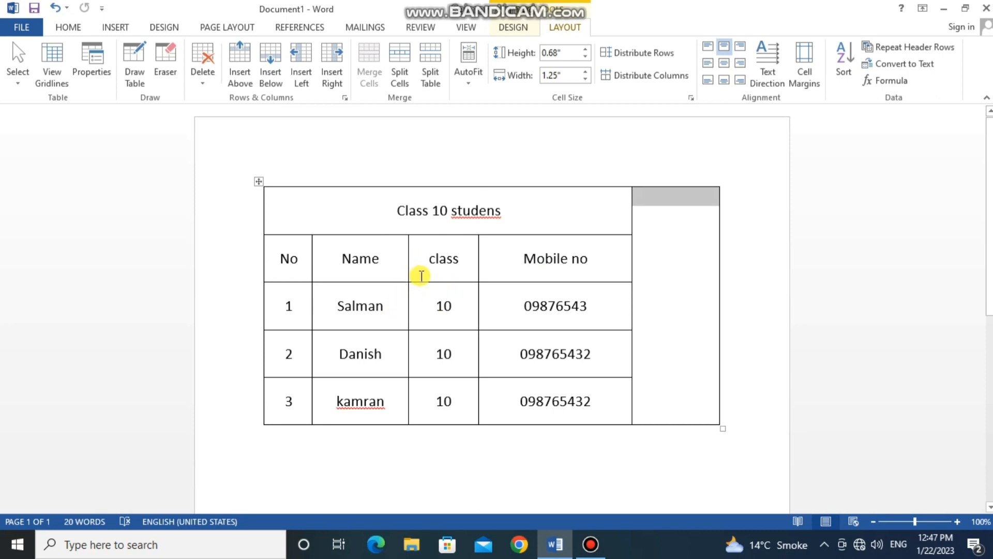
left_click_drag(407, 273, 388, 262)
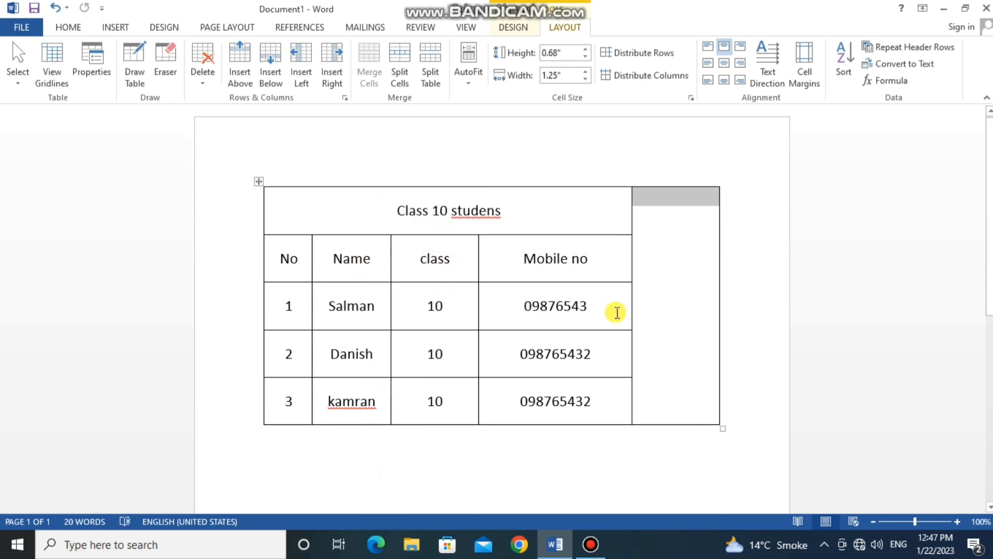
- Enter "break" in the merged cell and center it horizontally and vertically
left_click(672, 257)
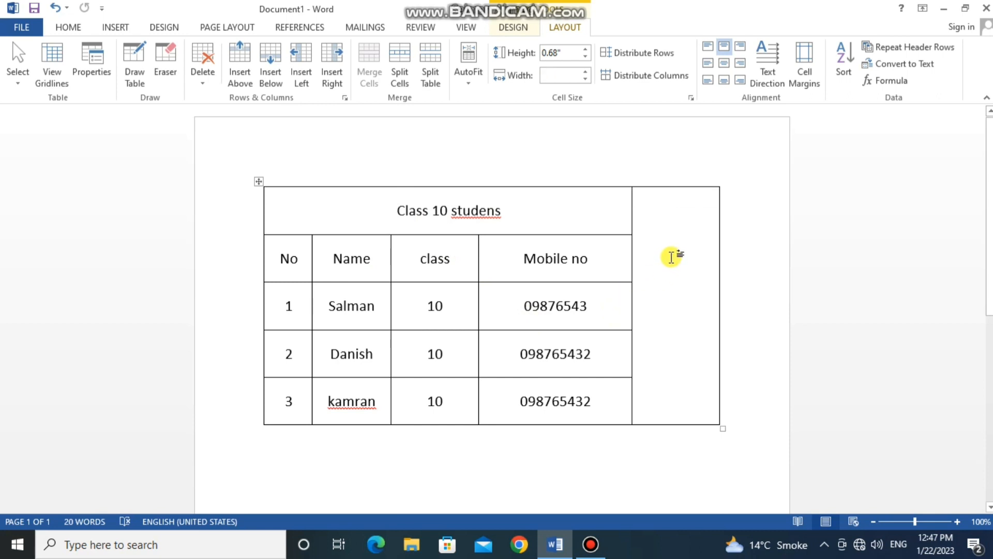
type("break")
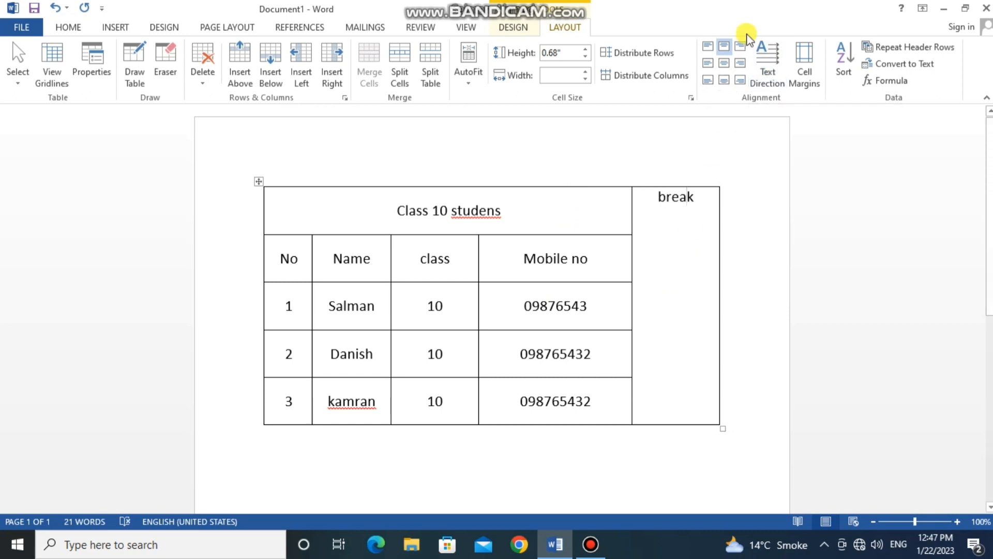
left_click(724, 62)
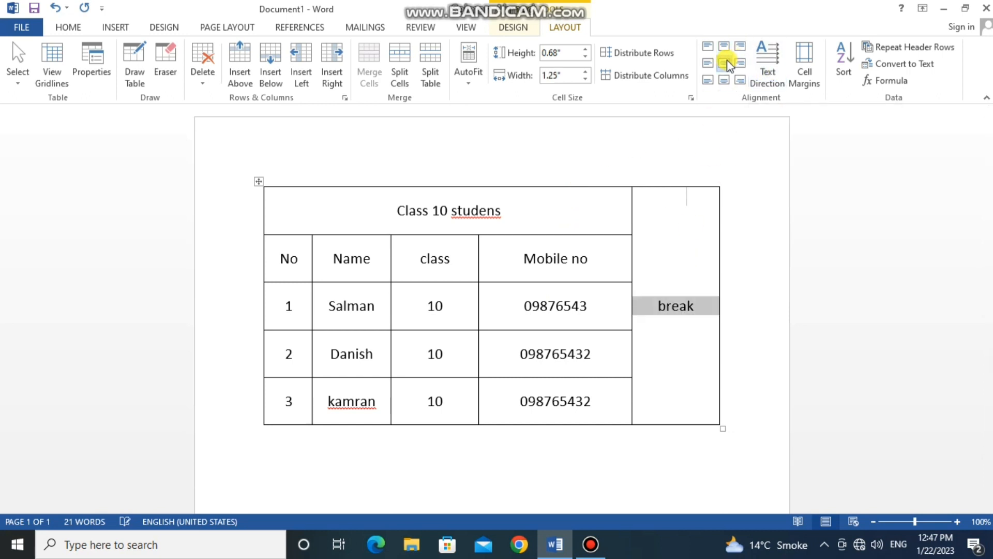
- Cycle the text direction of "break" and leave it vertical, reading from top to bottom
left_click(773, 69)
left_click(770, 67)
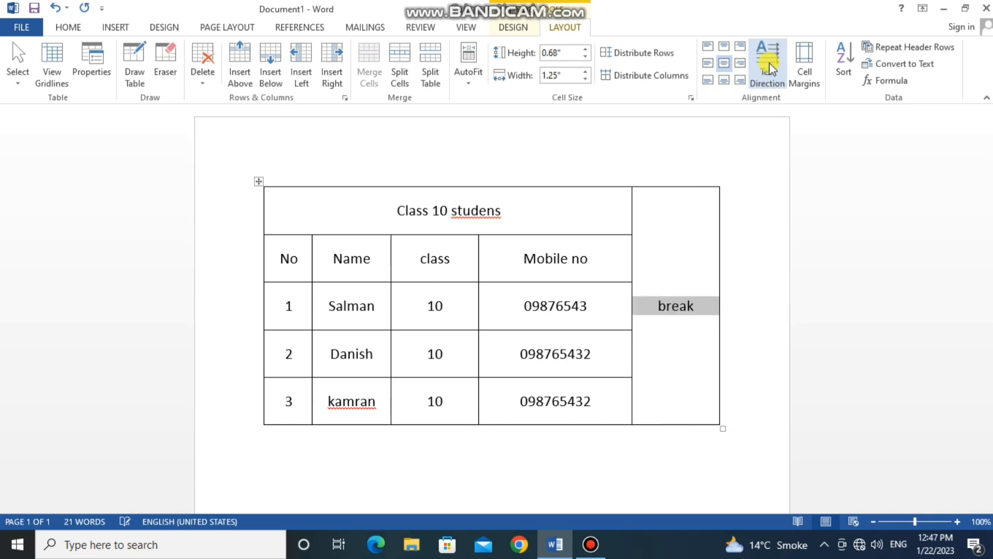
left_click(769, 64)
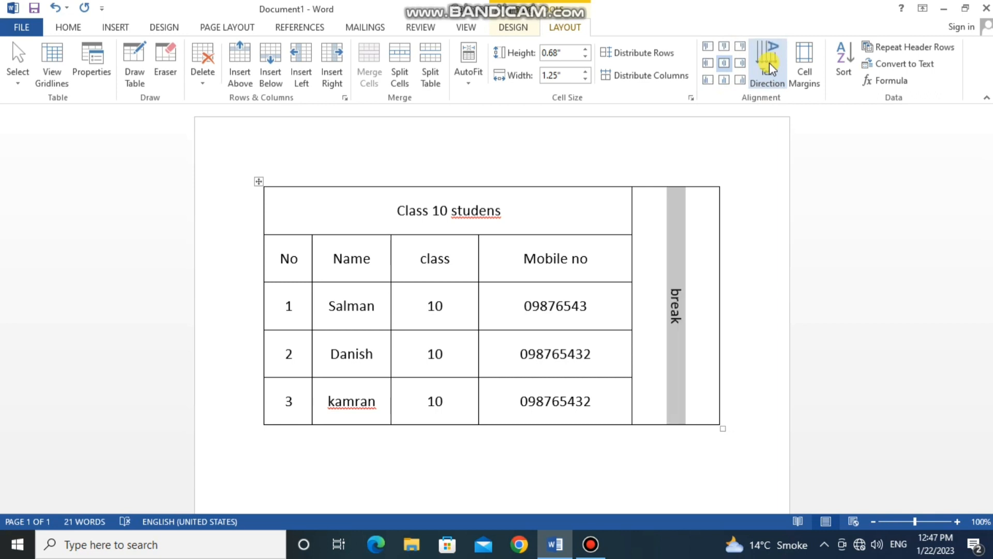
left_click(769, 63)
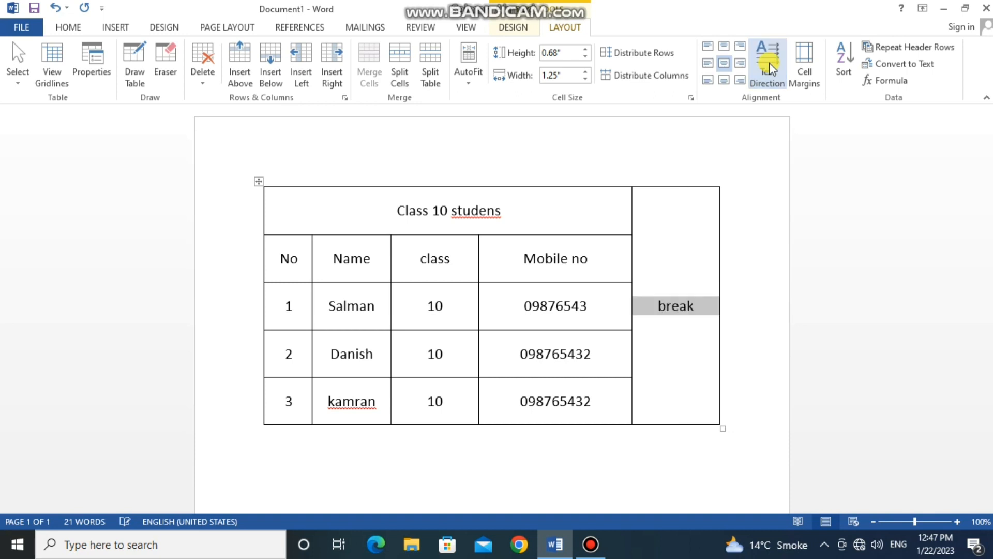
left_click(769, 63)
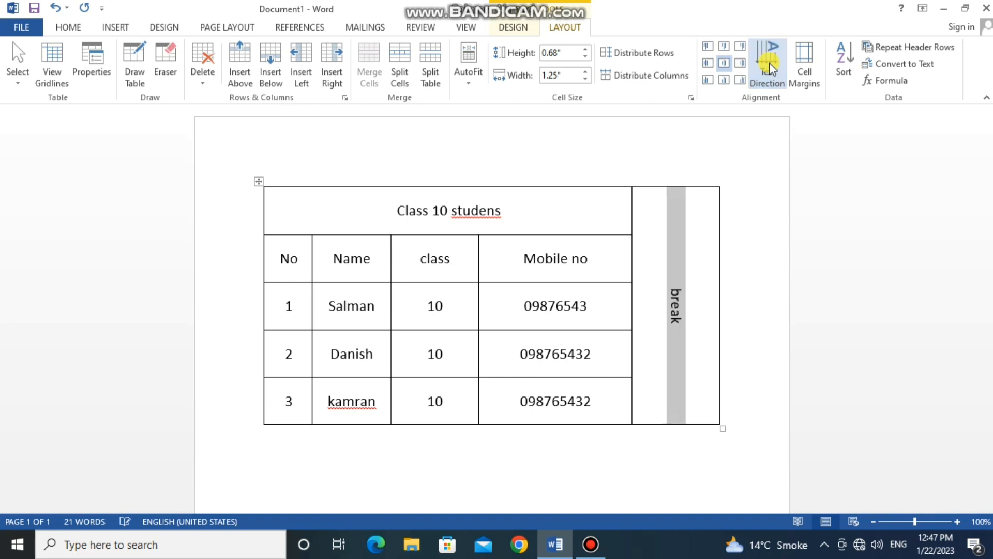
- Open the table's cell margin options and accept the existing settings
left_click(809, 70)
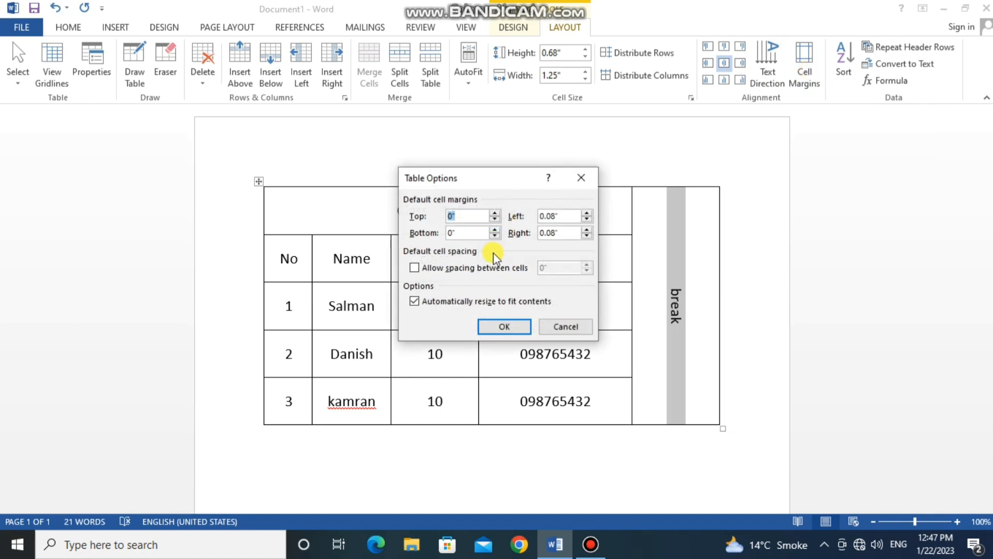
left_click(528, 327)
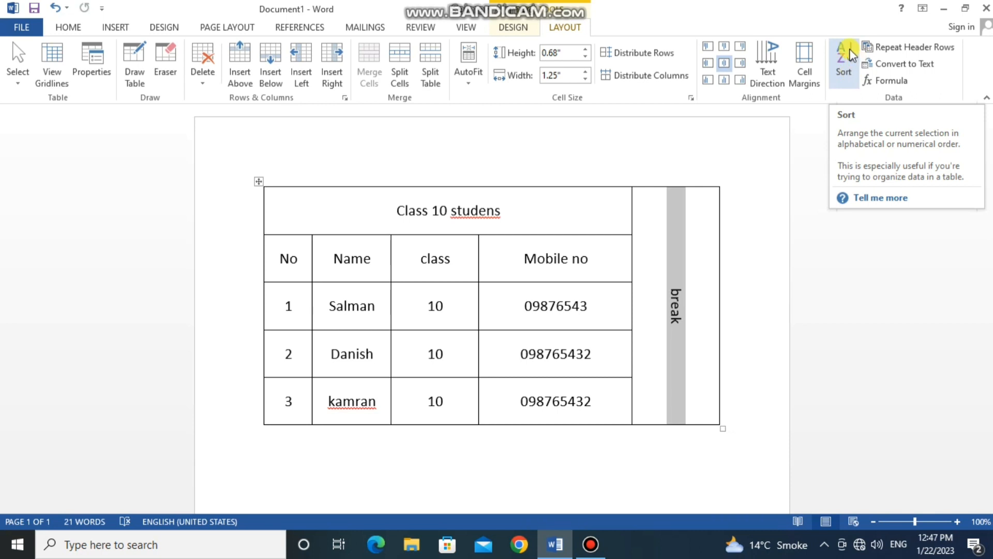
left_click(300, 259)
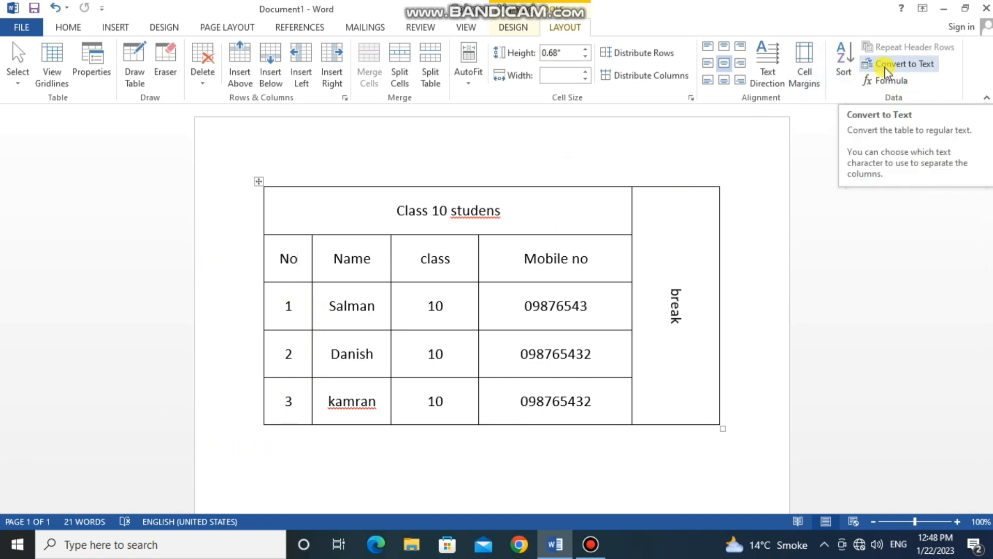
- Convert the whole student table to regular text separated with tabs, and undo the conversion
left_click(434, 313)
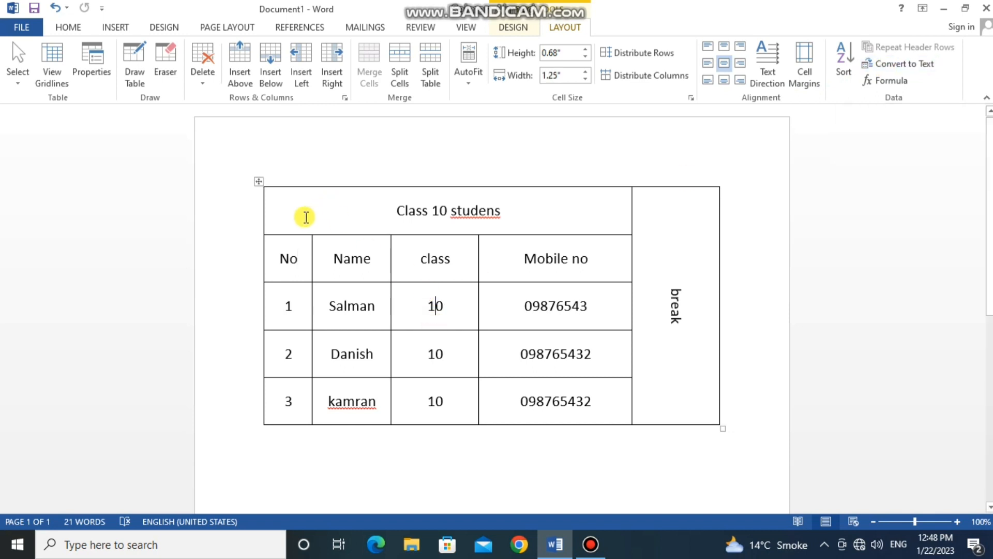
left_click(259, 181)
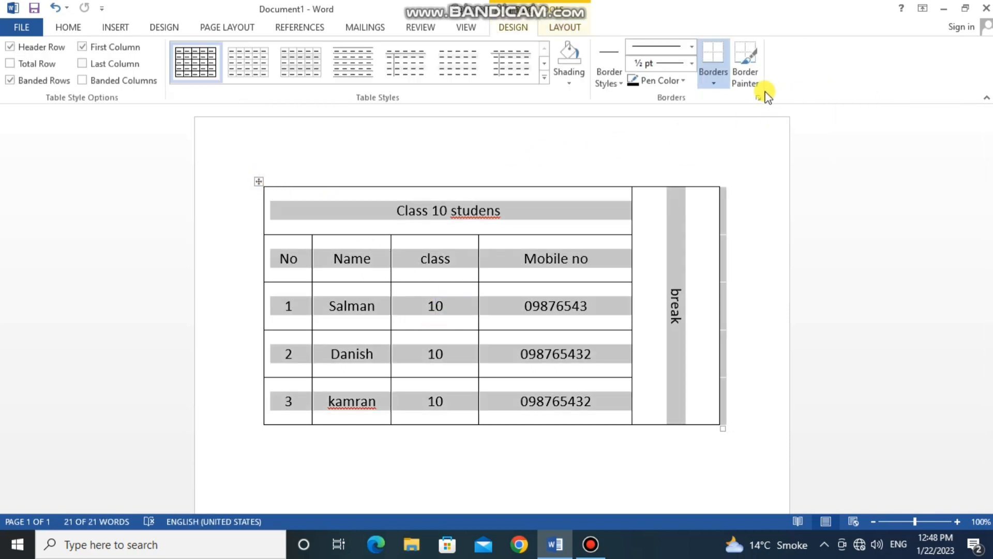
left_click(553, 29)
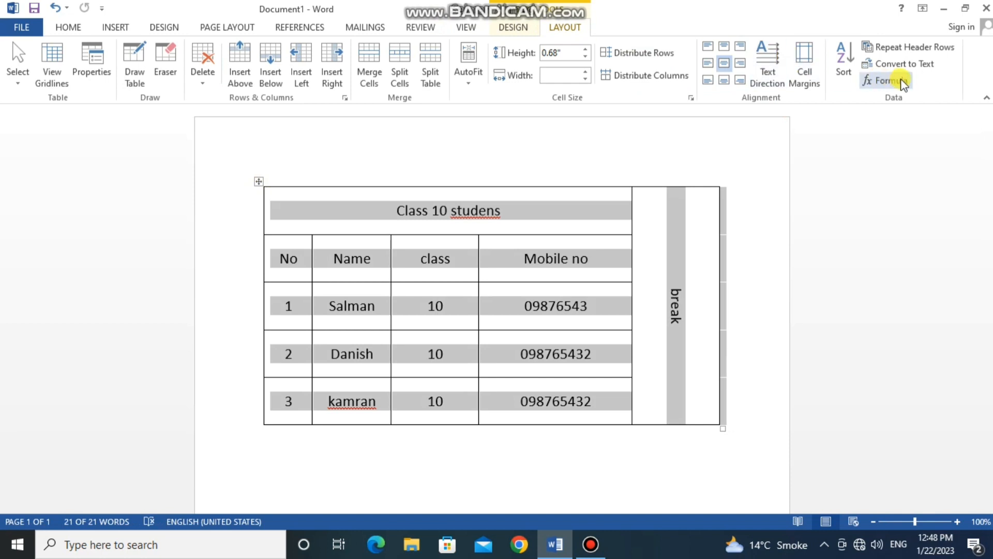
left_click(897, 63)
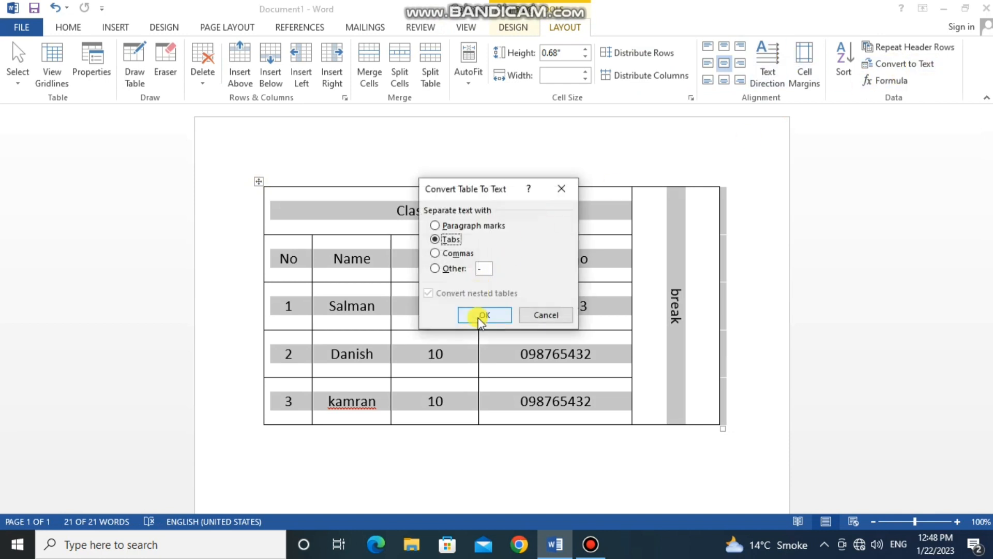
left_click(479, 313)
left_click(487, 382)
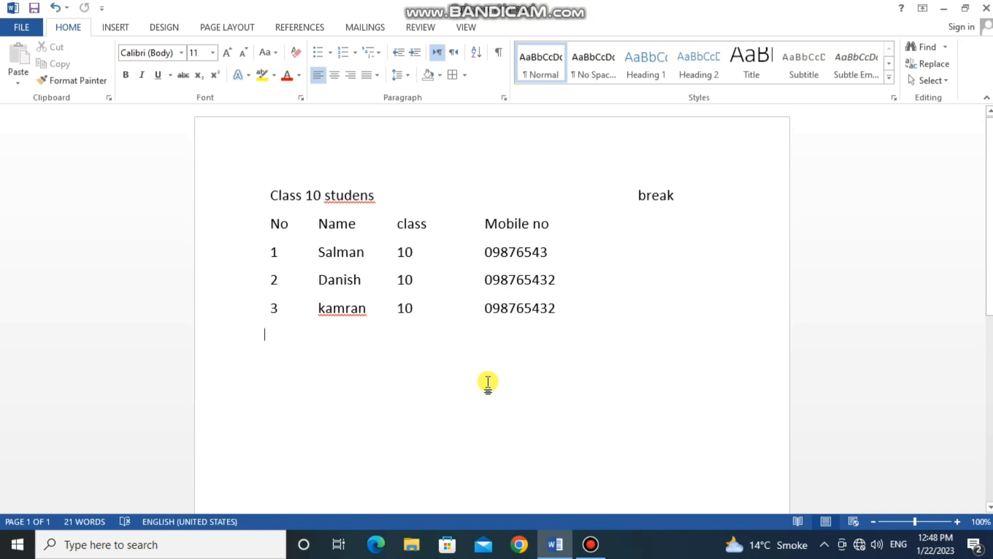
left_click(463, 248)
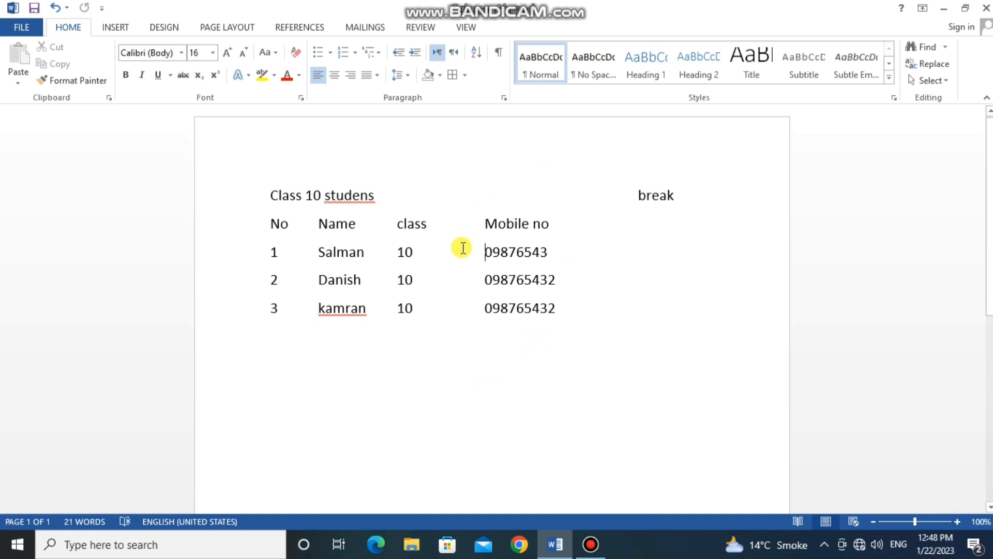
key("ctrl+z")
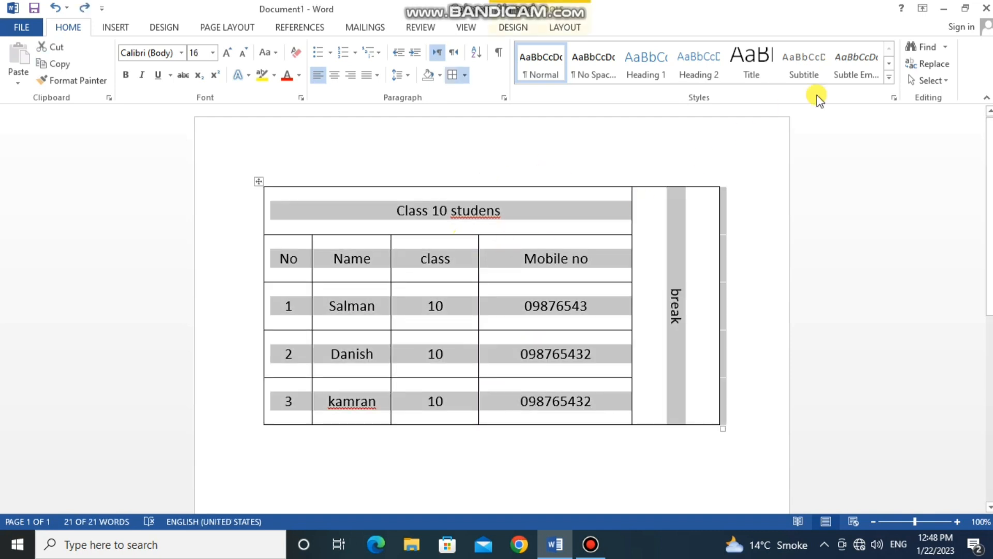
- View the Formula options for the student table and close them without inserting a formula
left_click(565, 27)
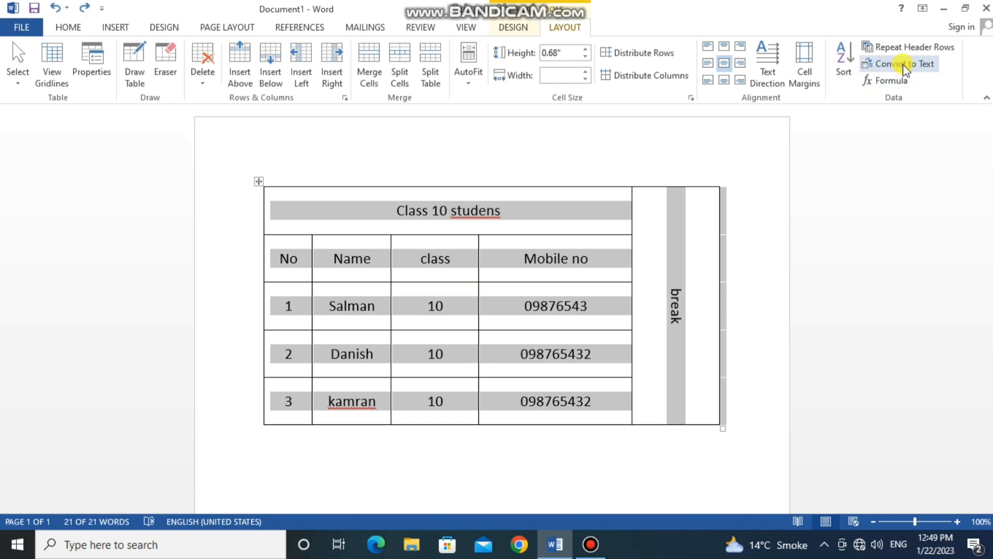
left_click(885, 81)
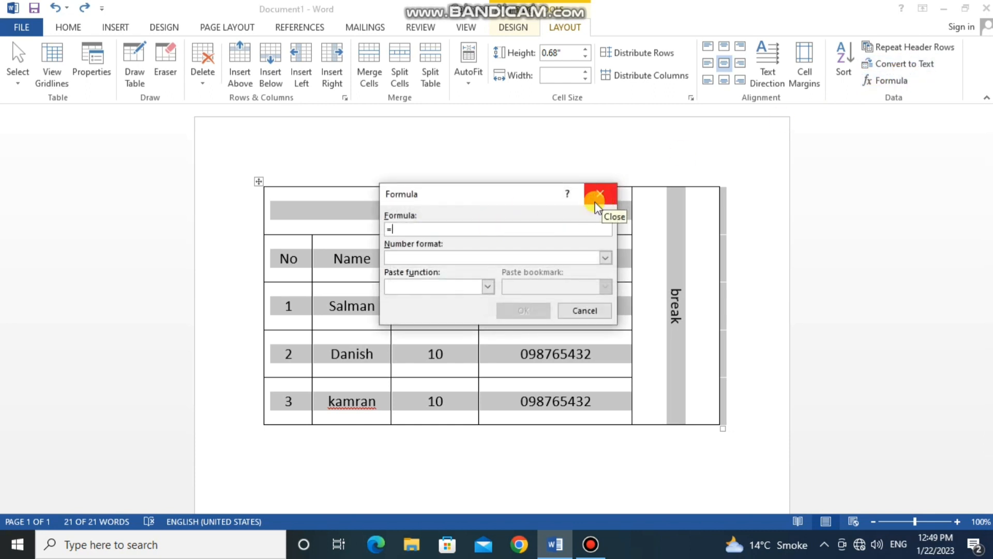
left_click(588, 311)
left_click(591, 319)
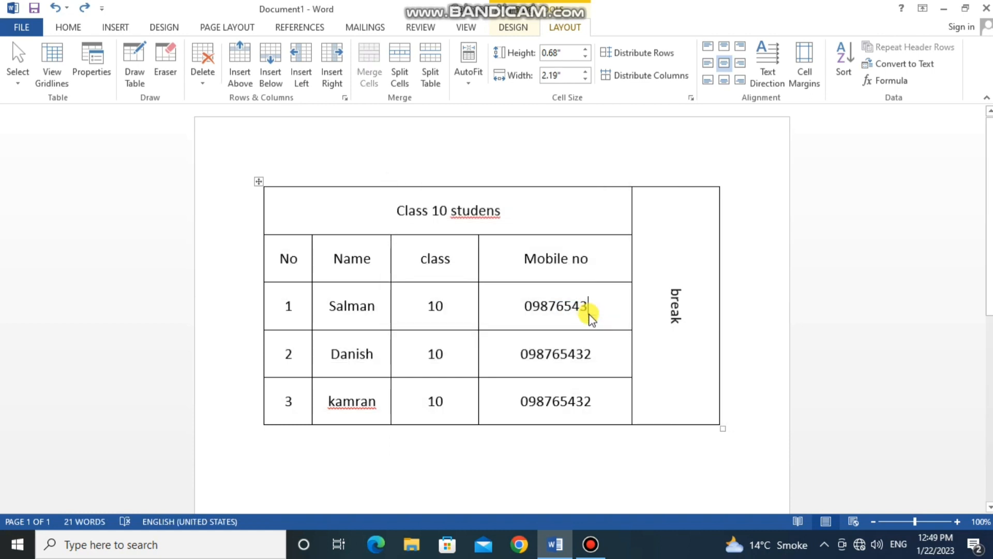